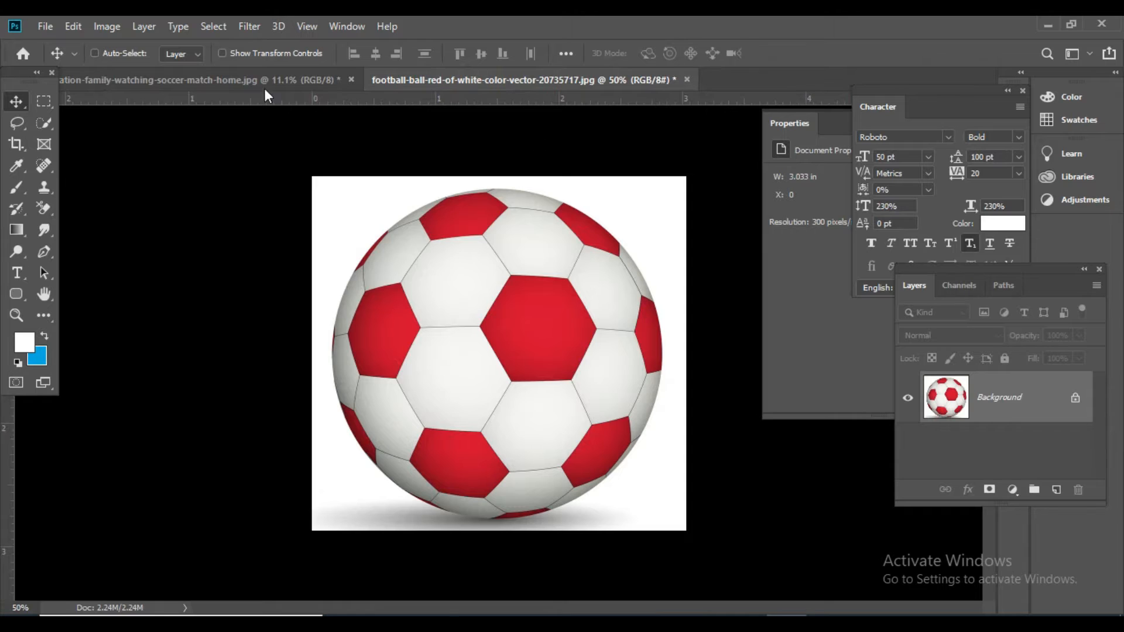
Compare the family photo with the red-and-white football image.
{"action": "left_click", "coordinate": [245, 80]}
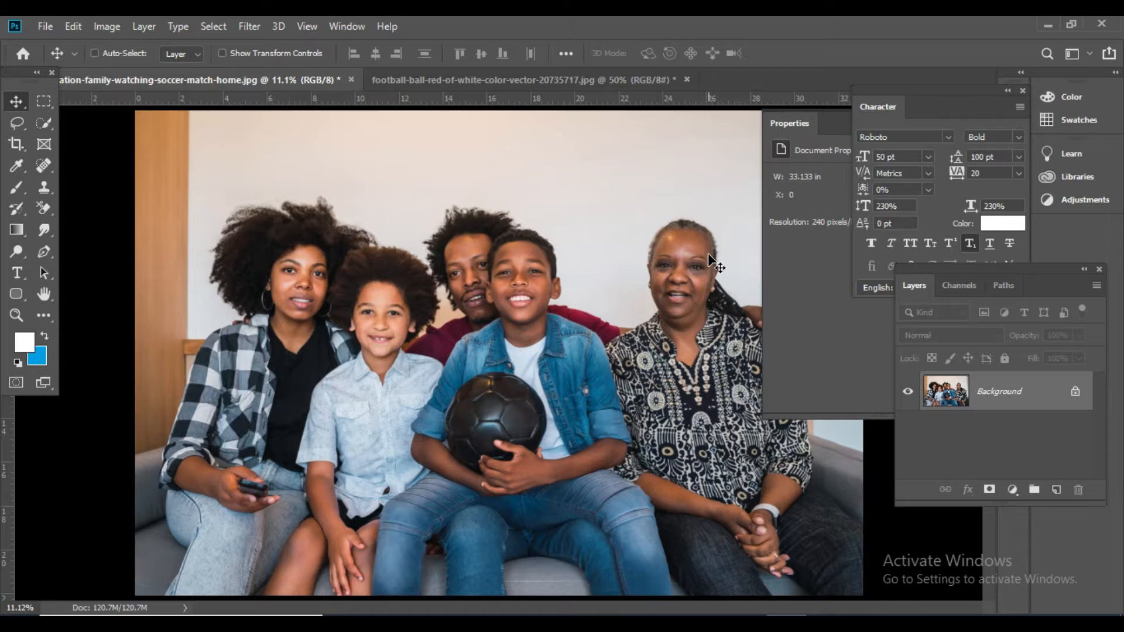
{"action": "left_click", "coordinate": [419, 81]}
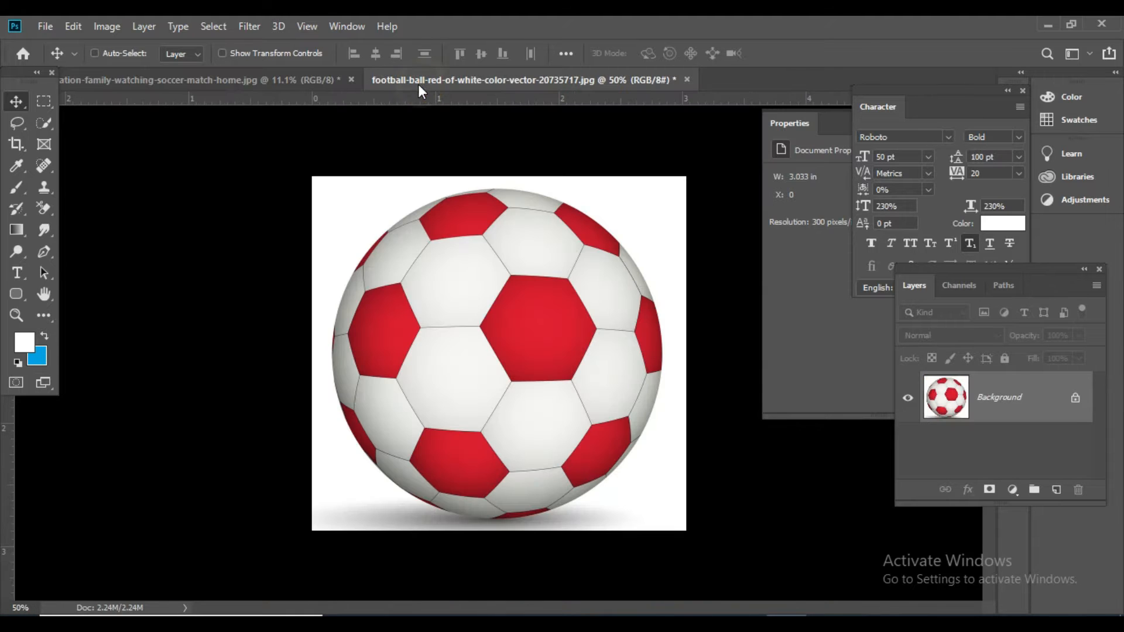
{"action": "left_click", "coordinate": [192, 84]}
{"action": "left_click", "coordinate": [462, 80]}
{"action": "left_click", "coordinate": [258, 81]}
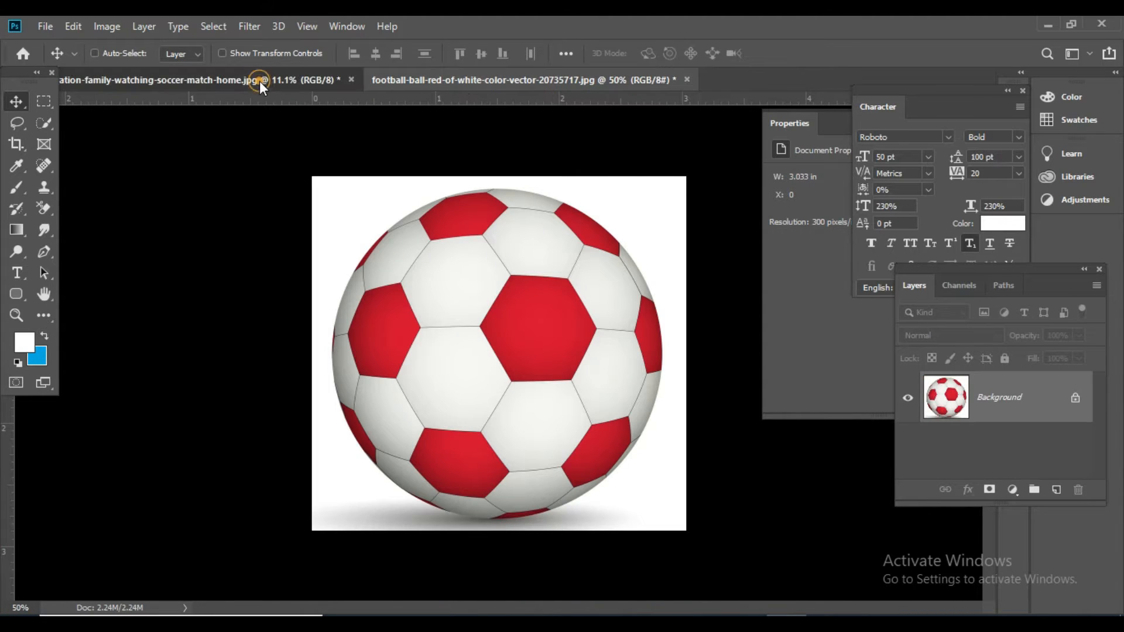
{"action": "left_click", "coordinate": [449, 82]}
{"action": "scroll", "coordinate": [564, 369], "scroll_direction": "up", "scroll_amount": 5}
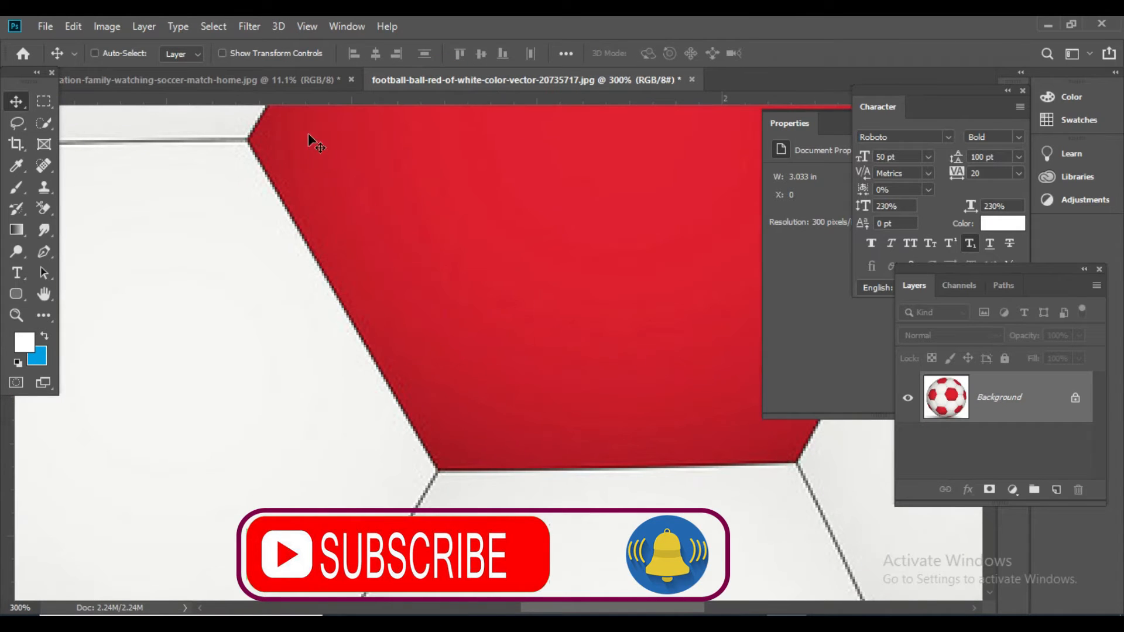
{"action": "left_click", "coordinate": [225, 78]}
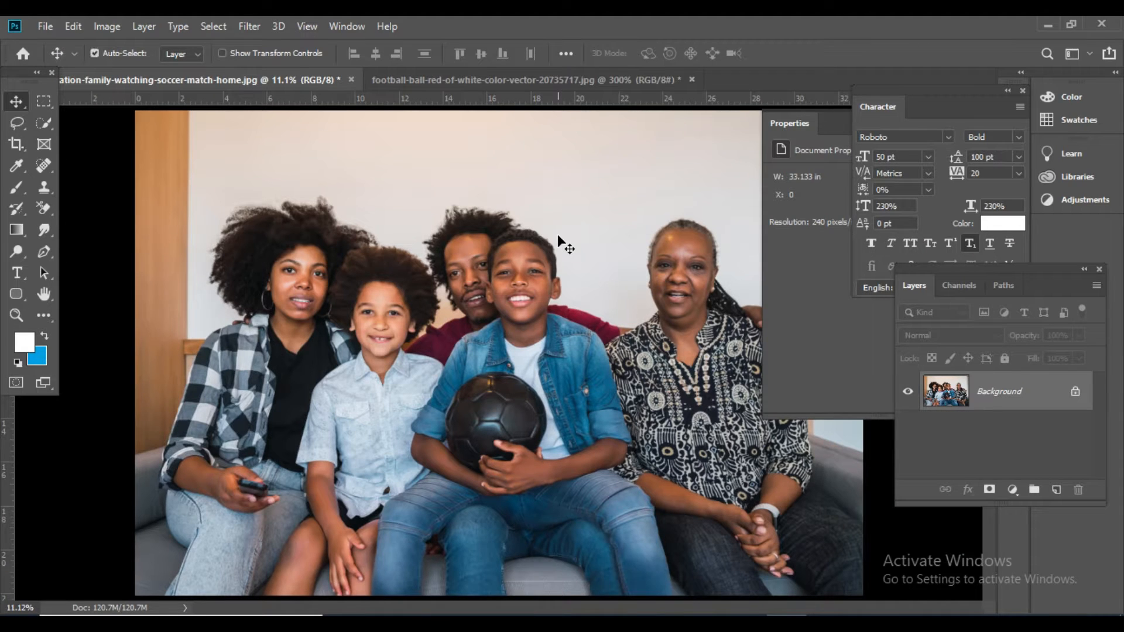
{"action": "left_click", "coordinate": [474, 82]}
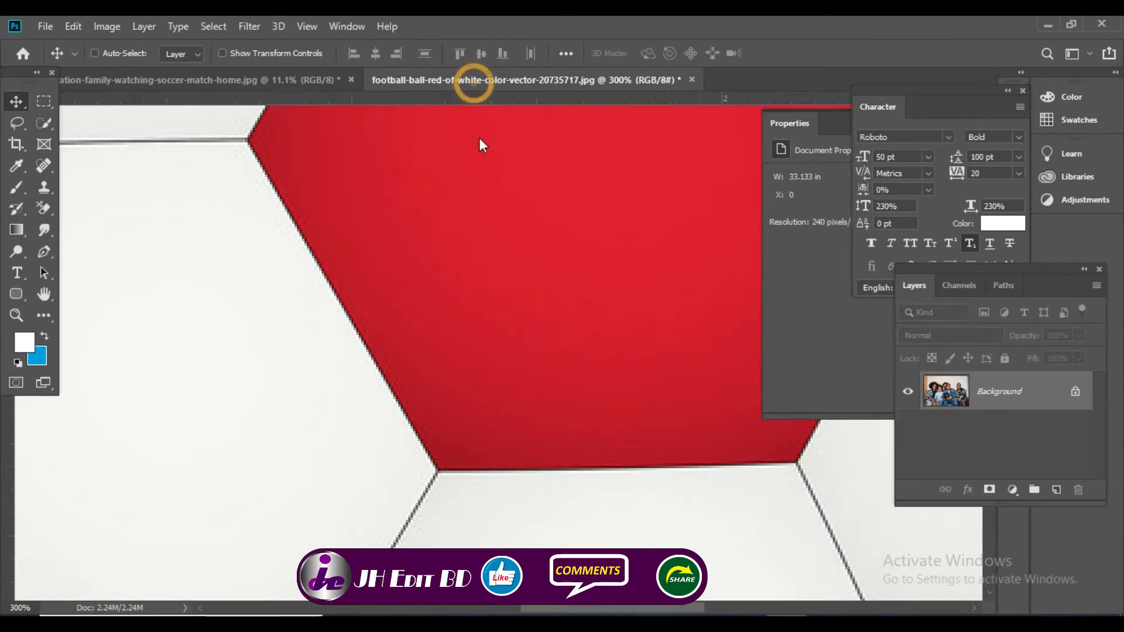
{"action": "key", "text": "ctrl+0"}
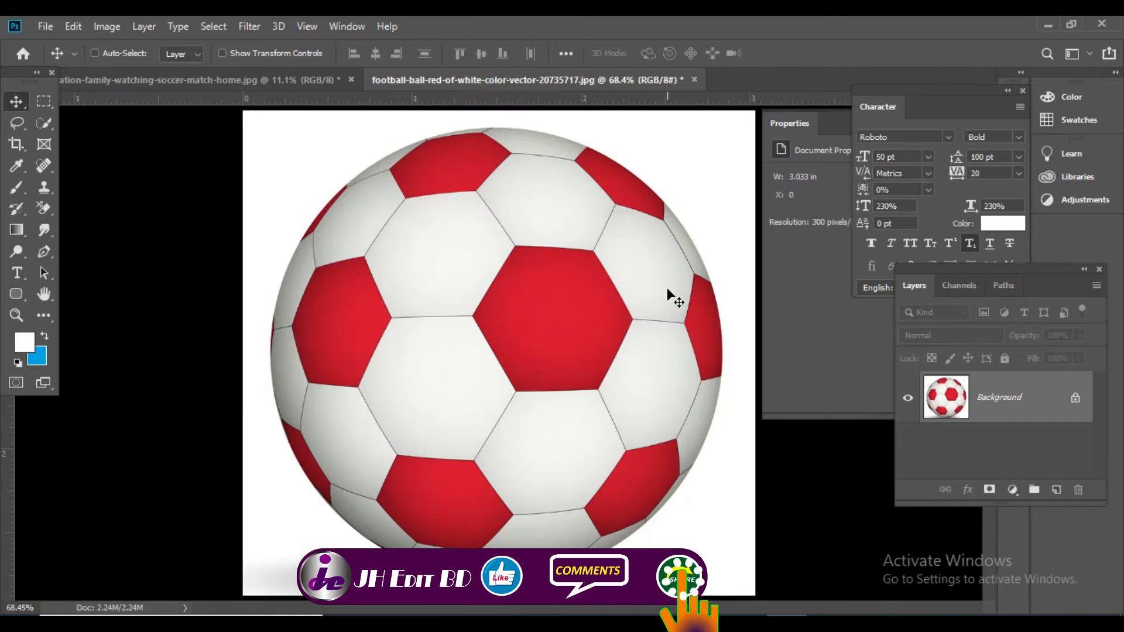
{"action": "left_click", "coordinate": [210, 80]}
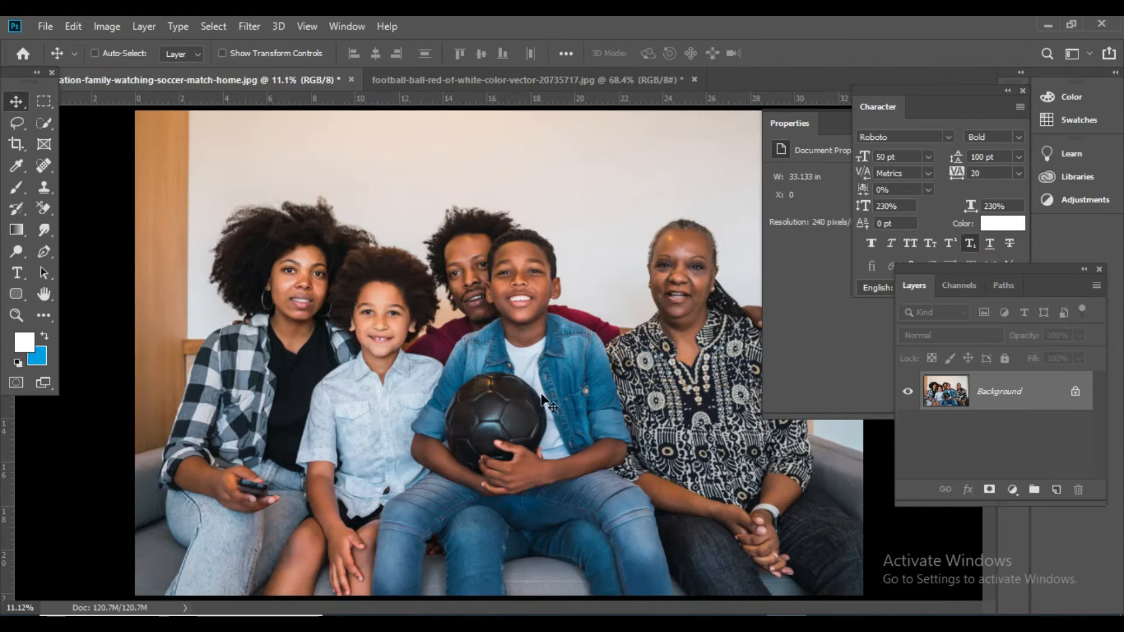
Examine the black ball in the boy's hands in the family photo up close.
{"action": "key", "text": "ctrl+plus"}
{"action": "left_click_drag", "start_coordinate": [525, 476], "coordinate": [507, 396]}
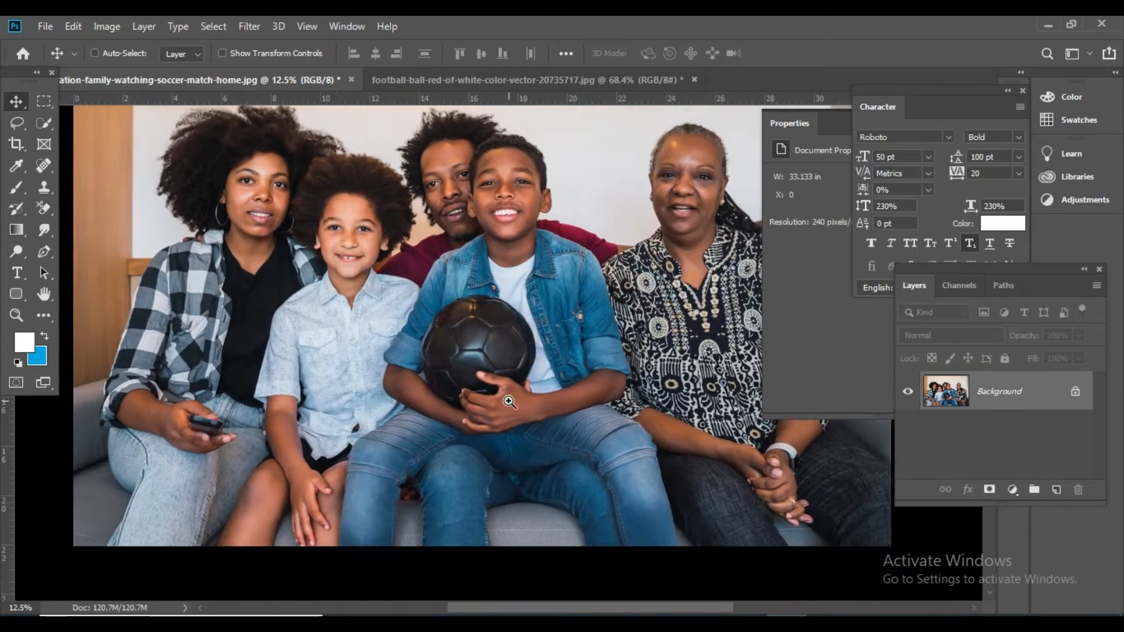
{"action": "key", "text": "ctrl+plus"}
{"action": "key", "text": "ctrl+plus"}
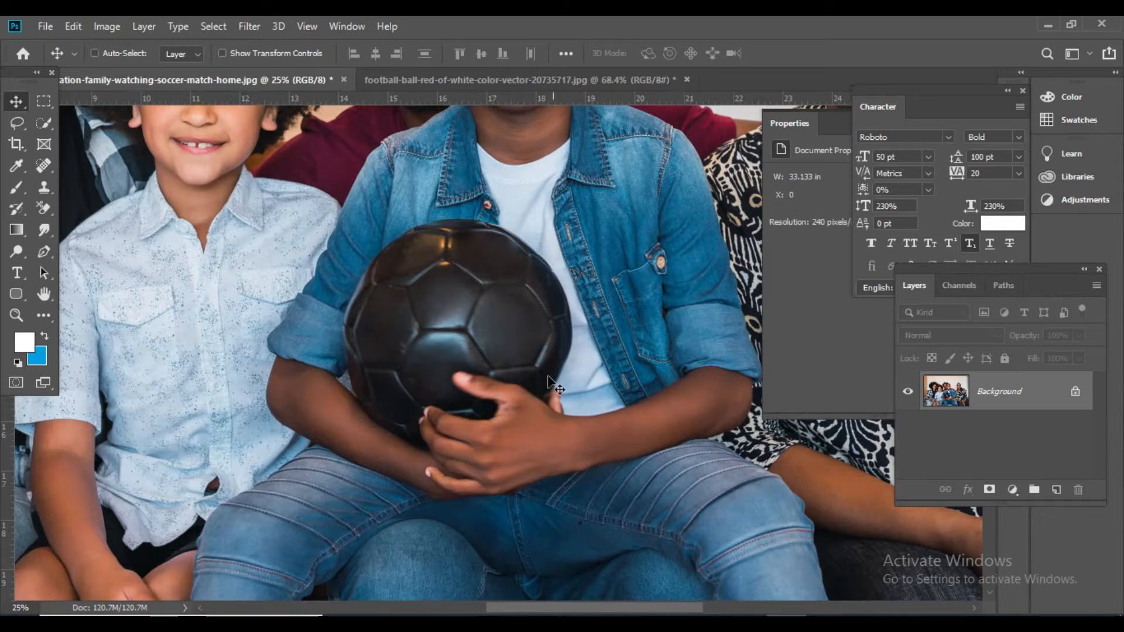
{"action": "left_click", "coordinate": [506, 353], "text": "ctrl"}
{"action": "left_click", "coordinate": [506, 353], "text": "ctrl"}
{"action": "left_click", "coordinate": [495, 354], "text": "ctrl"}
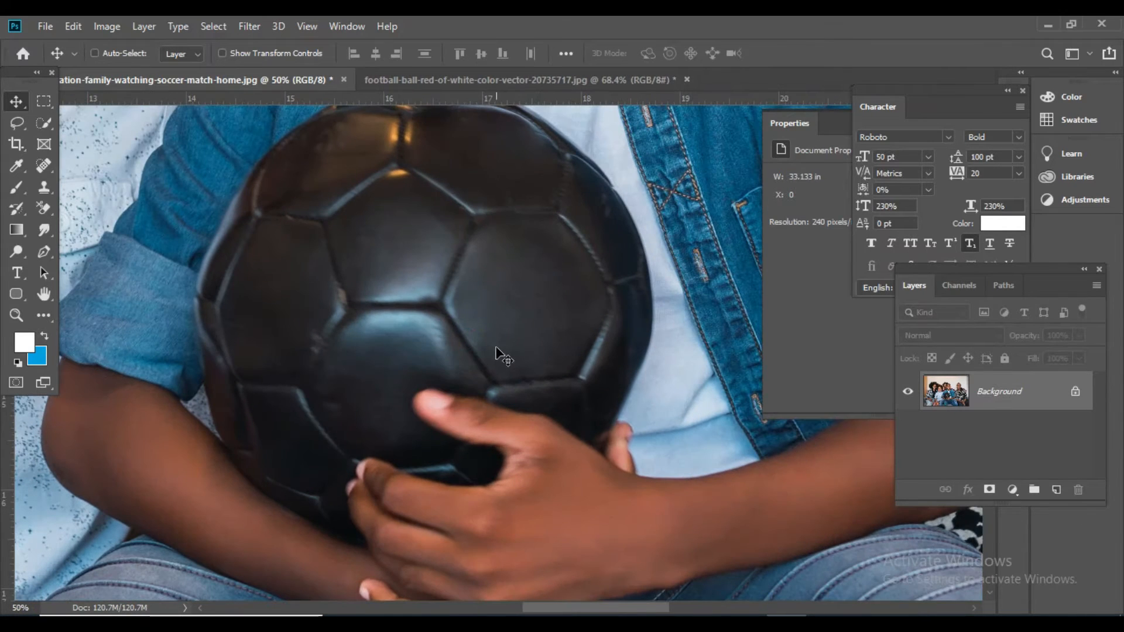
{"action": "left_click", "coordinate": [496, 348], "text": "ctrl+alt"}
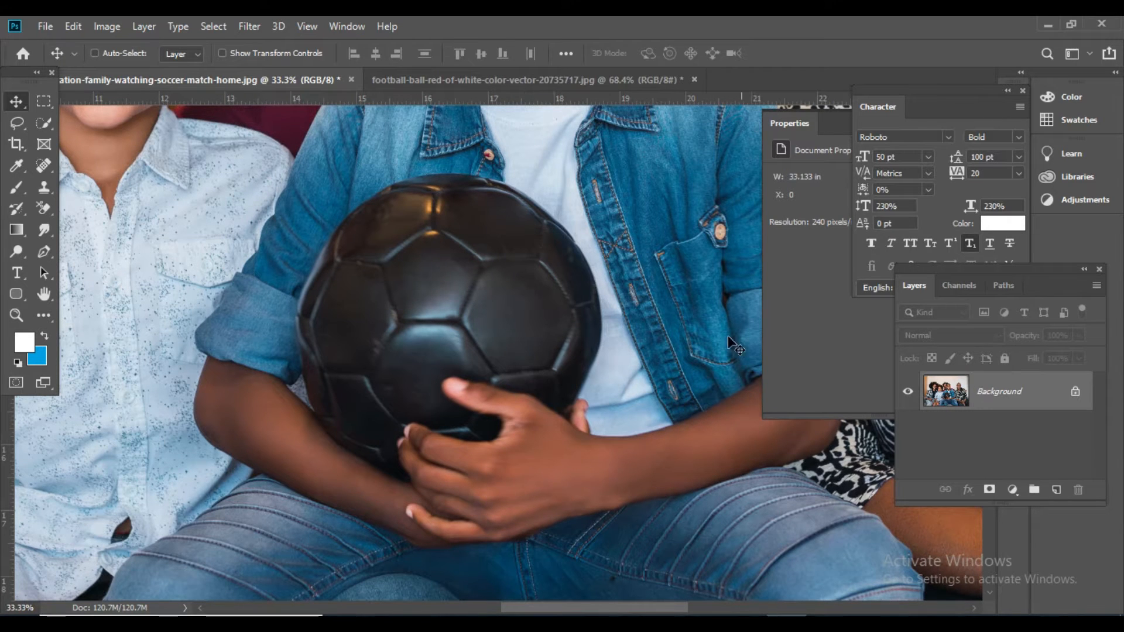
Convert the family photo's locked background into a regular layer.
{"action": "left_click", "coordinate": [440, 86]}
{"action": "left_click", "coordinate": [184, 79]}
{"action": "left_click", "coordinate": [477, 389], "text": "ctrl"}
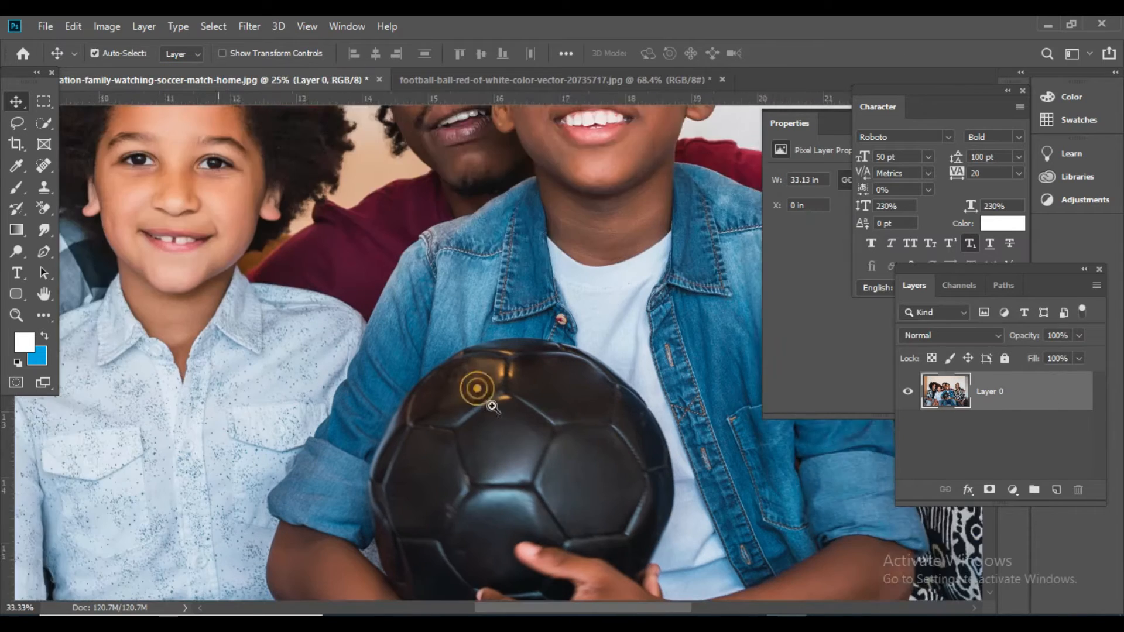
{"action": "left_click_drag", "start_coordinate": [520, 440], "coordinate": [464, 319]}
{"action": "left_click", "coordinate": [482, 421], "text": "ctrl"}
{"action": "left_click_drag", "start_coordinate": [483, 420], "coordinate": [474, 393]}
{"action": "left_click", "coordinate": [474, 393], "text": "alt"}
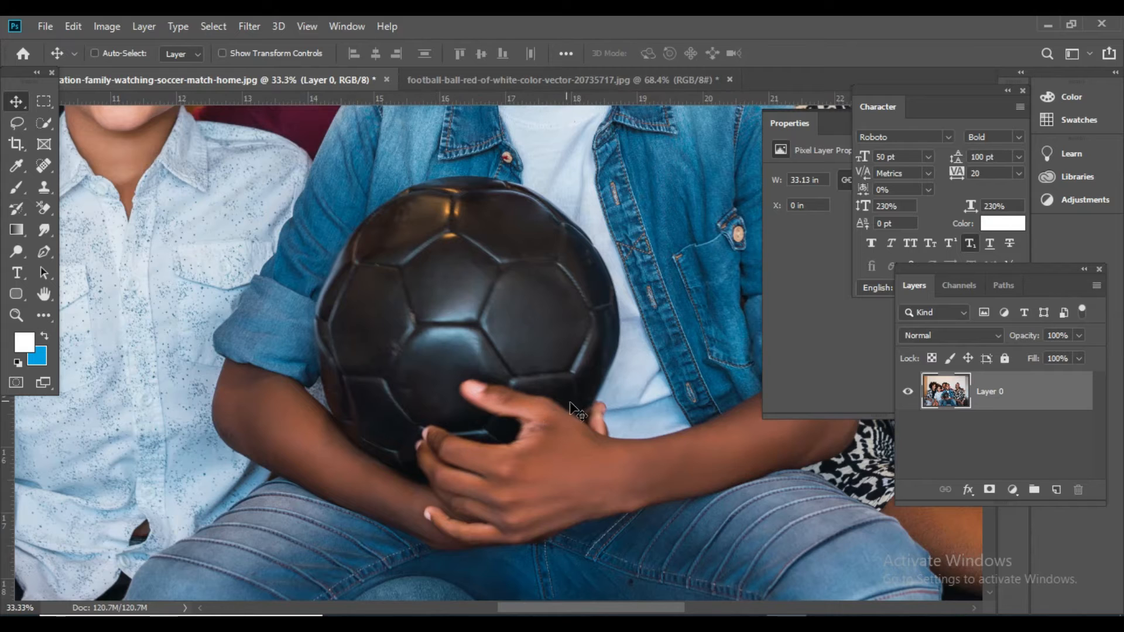
Duplicate the photo layer in the family photo document.
{"action": "left_click", "coordinate": [423, 78]}
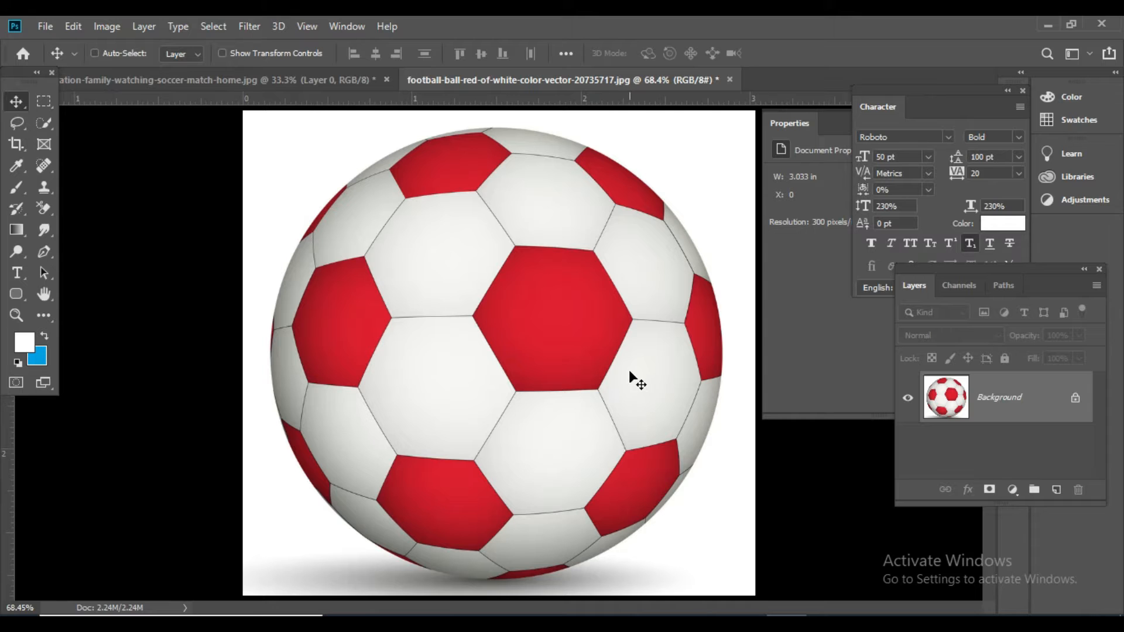
{"action": "left_click", "coordinate": [238, 79]}
{"action": "left_click", "coordinate": [447, 78]}
{"action": "left_click", "coordinate": [299, 80]}
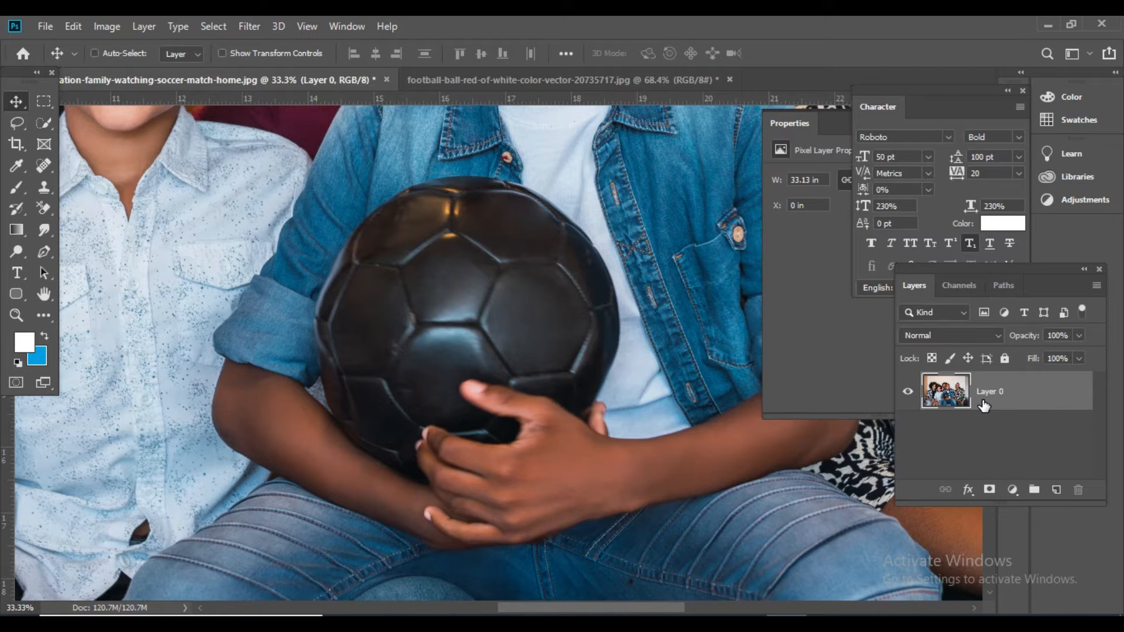
{"action": "key", "text": "ctrl+j"}
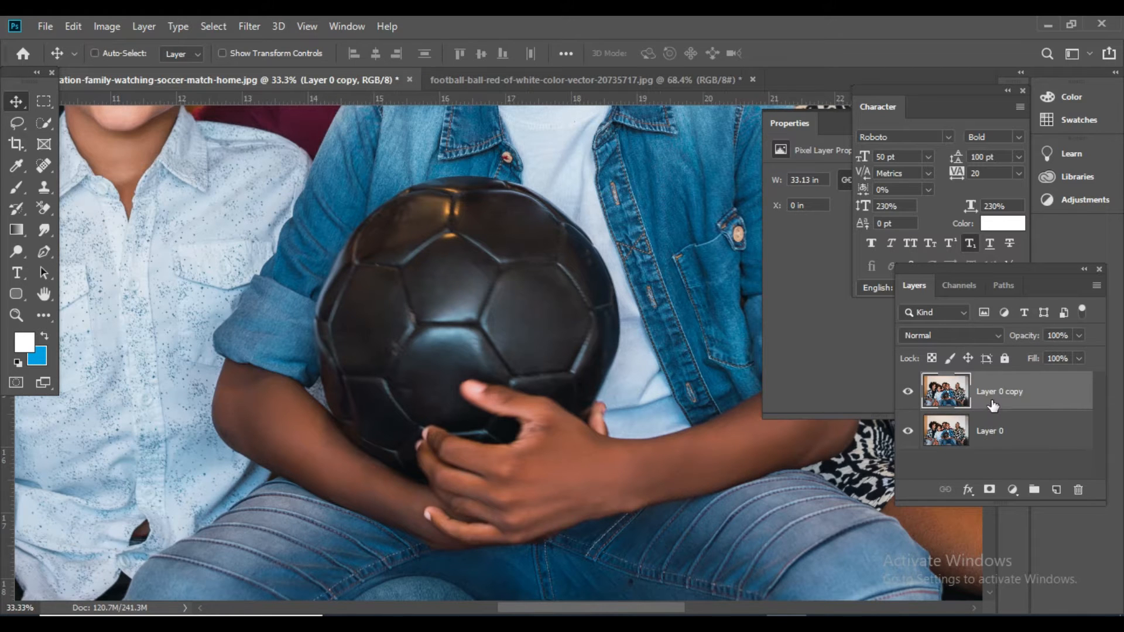
Rename the lower photo layer Main Image and its copy Edit Image, leaving Edit Image selected.
{"action": "double_click", "coordinate": [995, 433]}
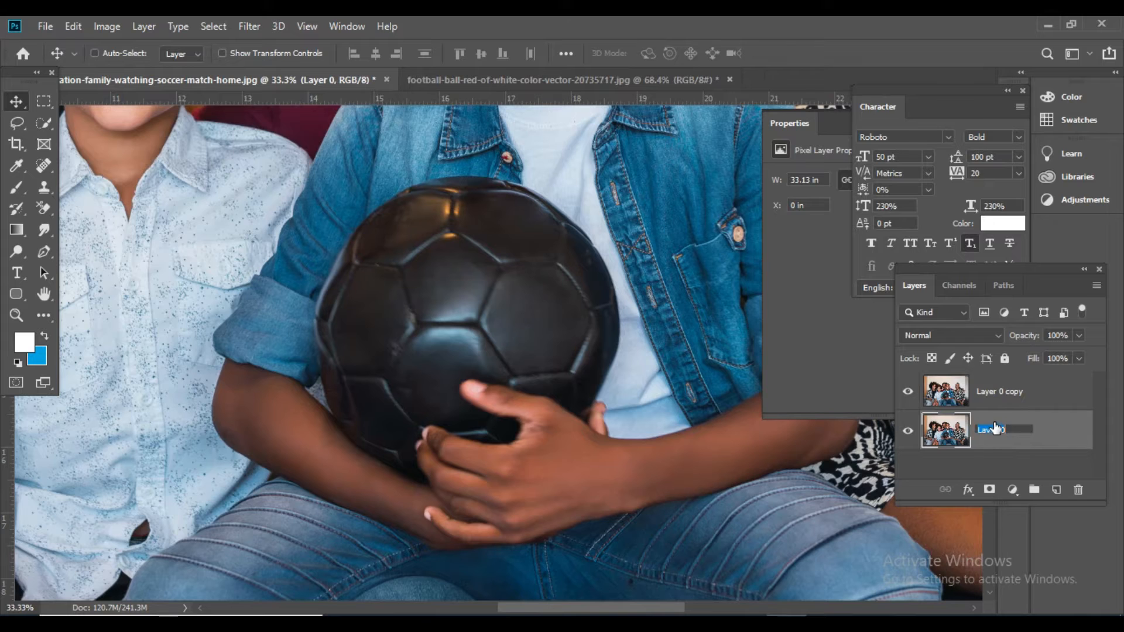
{"action": "type", "text": "Main Image"}
{"action": "double_click", "coordinate": [1014, 391]}
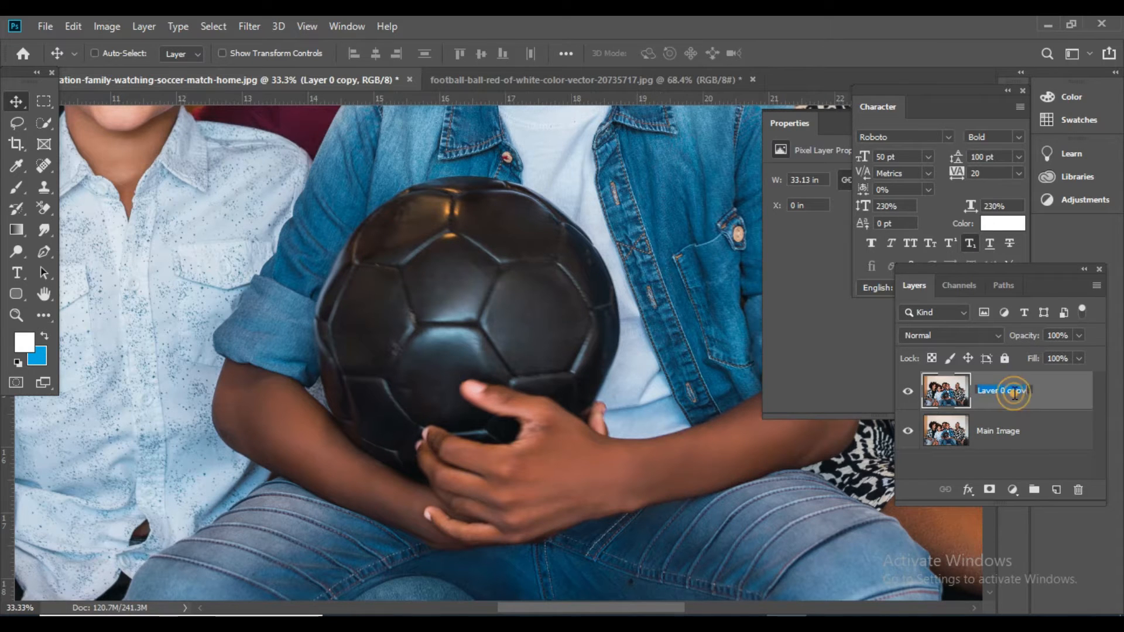
{"action": "type", "text": "Edi"}
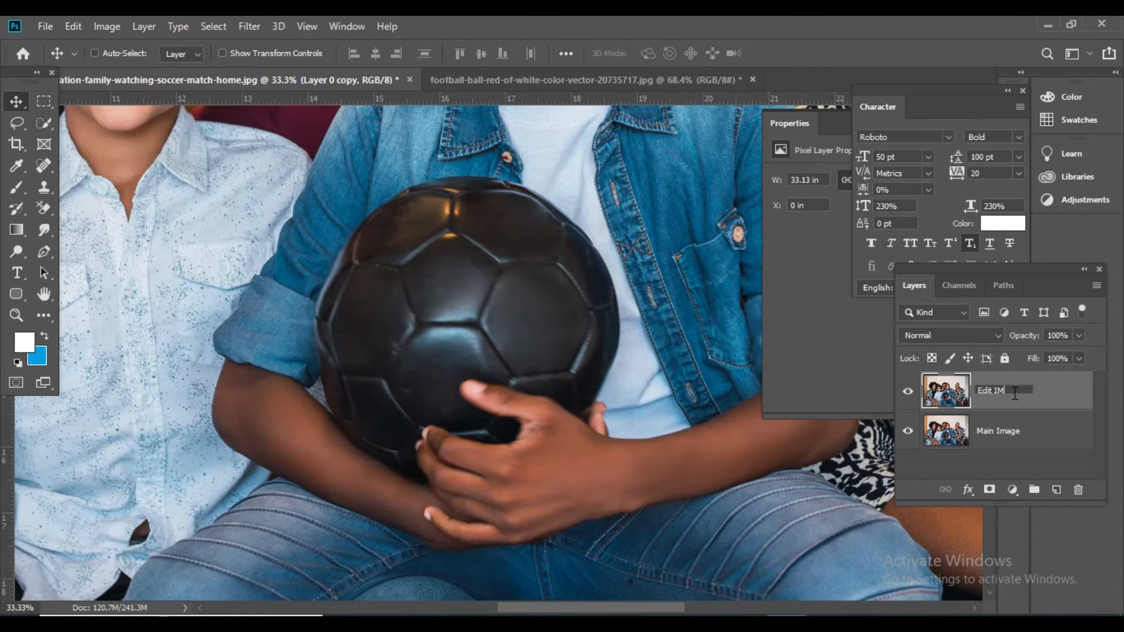
{"action": "type", "text": "t Image"}
{"action": "left_click", "coordinate": [1026, 424]}
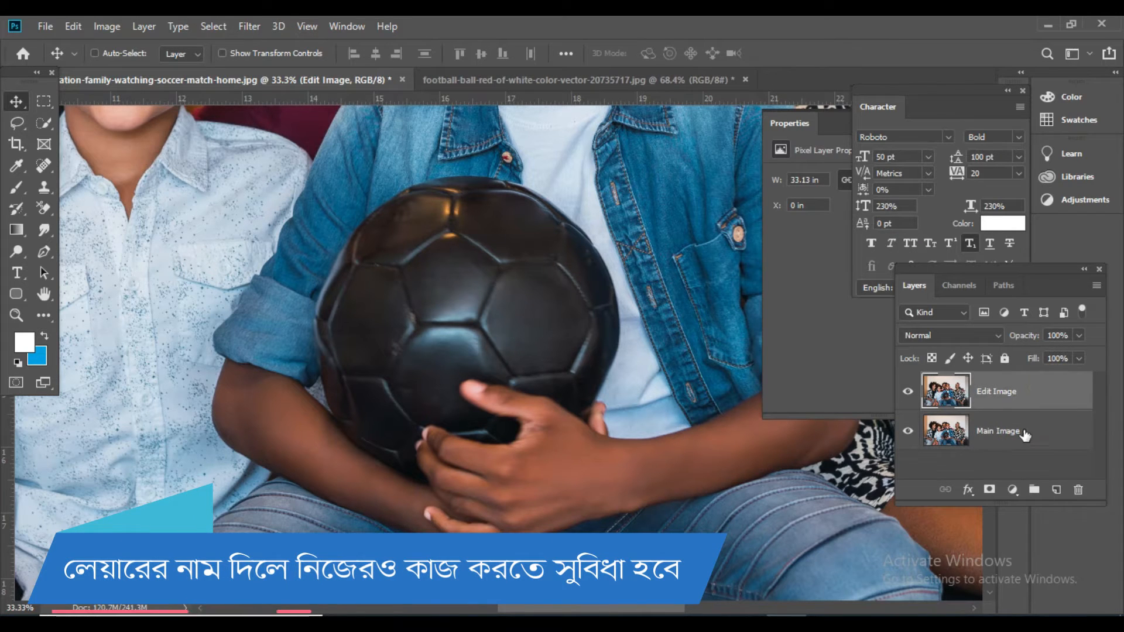
{"action": "left_click", "coordinate": [1024, 433]}
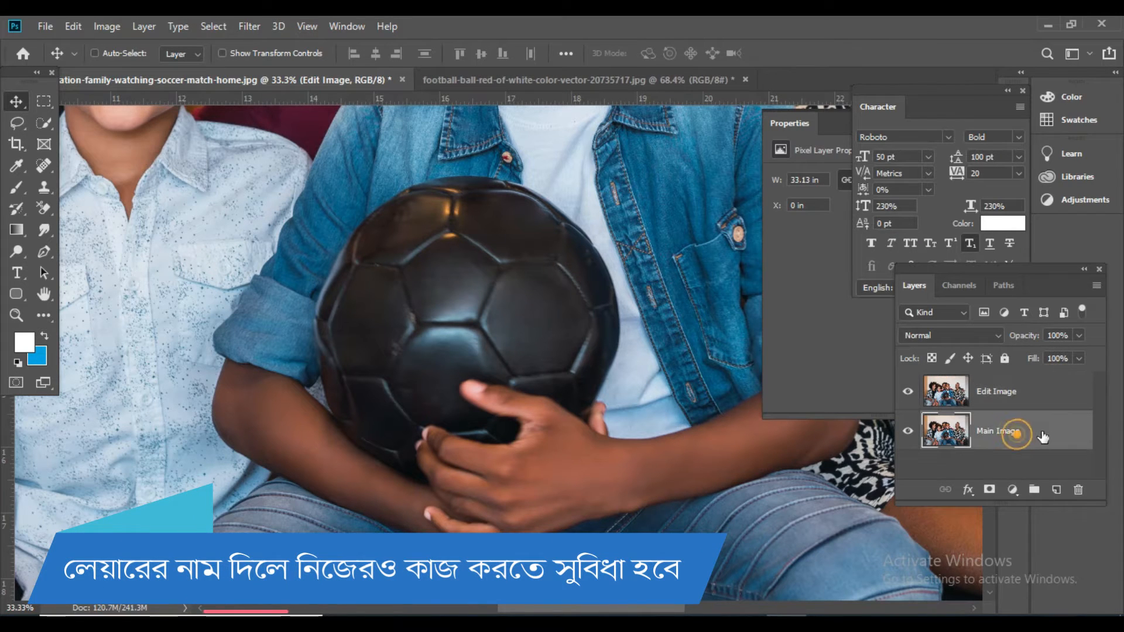
{"action": "left_click", "coordinate": [1015, 396]}
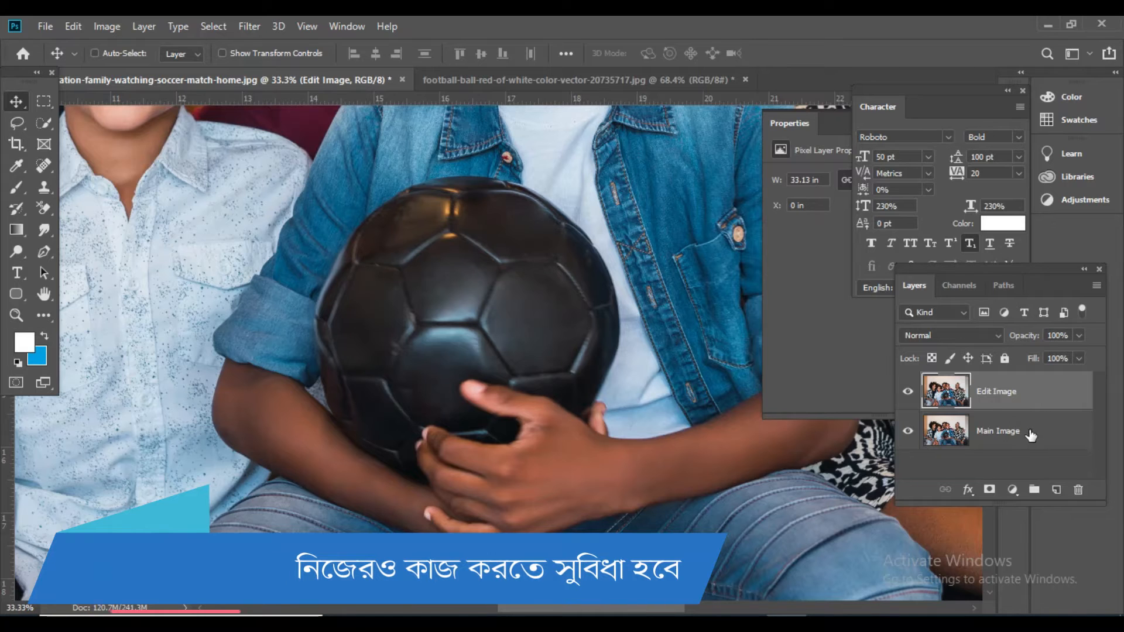
{"action": "left_click", "coordinate": [444, 80]}
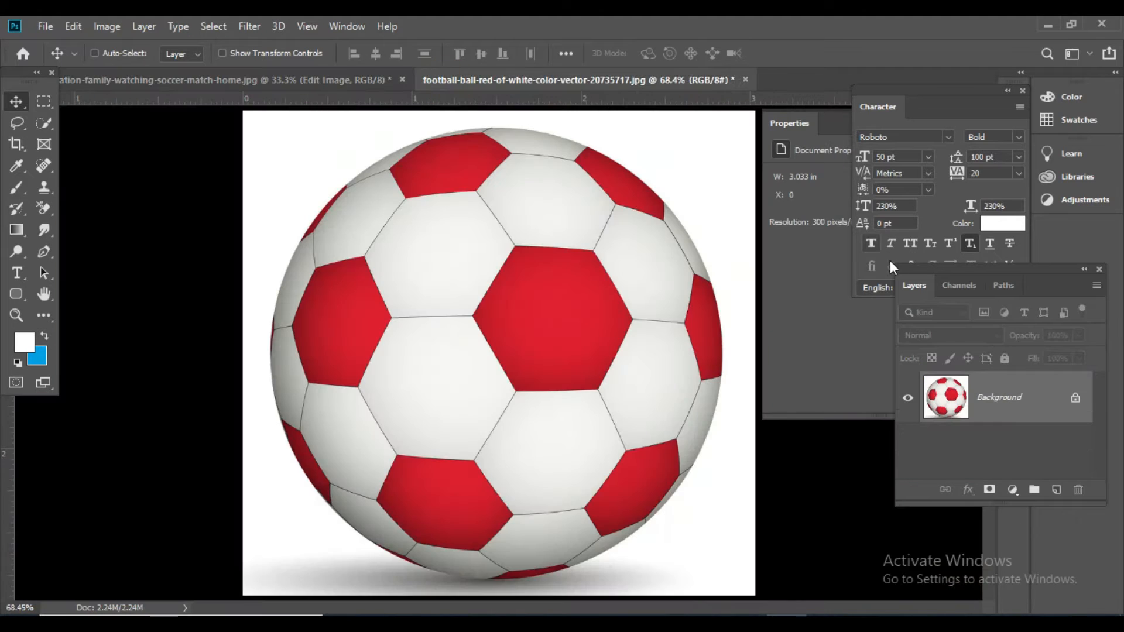
{"action": "left_click", "coordinate": [289, 81]}
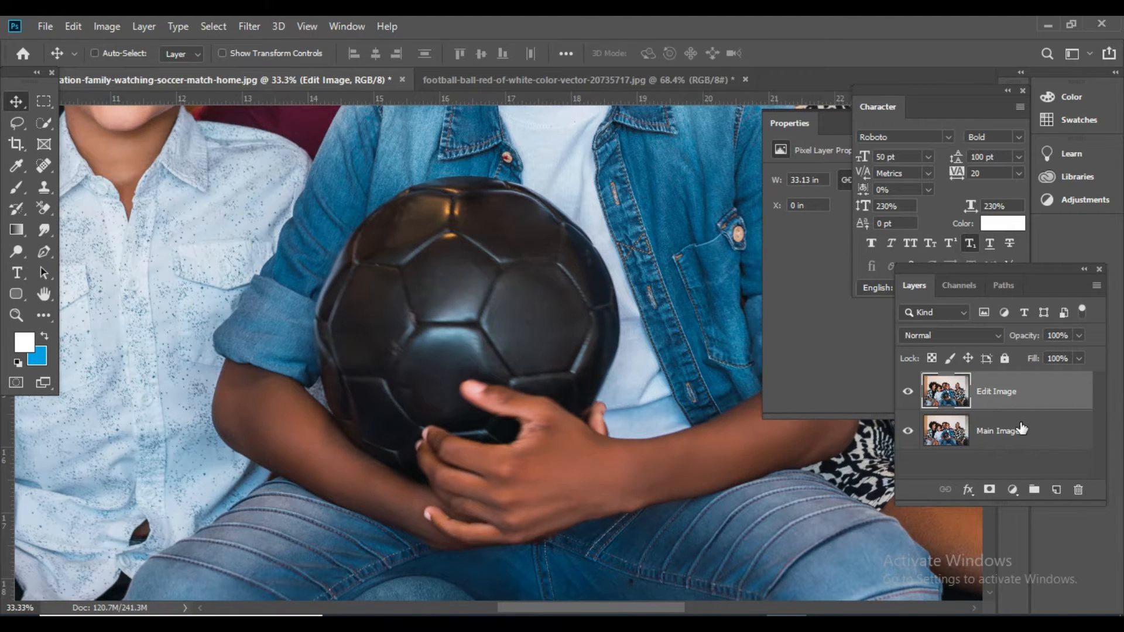
{"action": "left_click", "coordinate": [528, 79]}
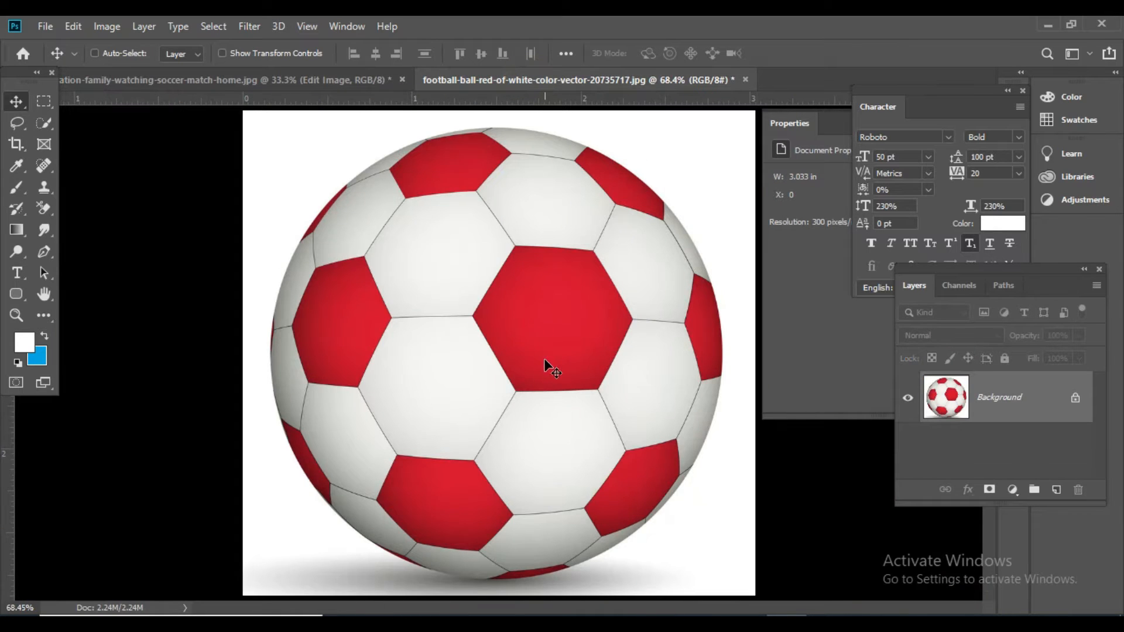
{"action": "left_click", "coordinate": [176, 85]}
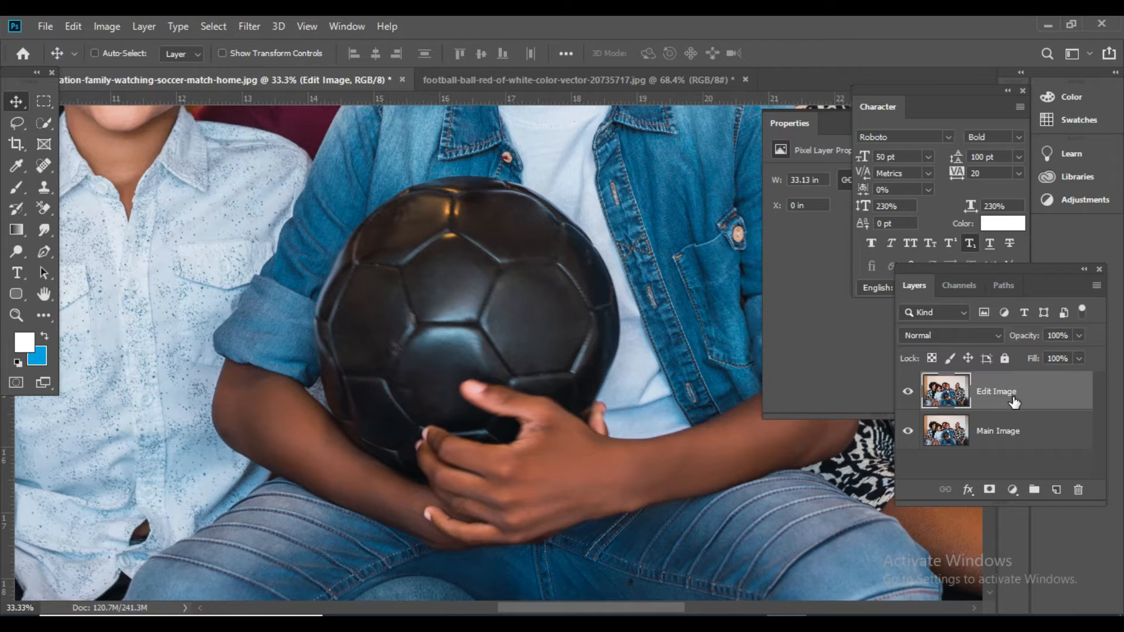
Draw a circular selection around the red-and-white ball from its centre with the Elliptical Marquee tool.
{"action": "left_click", "coordinate": [455, 79]}
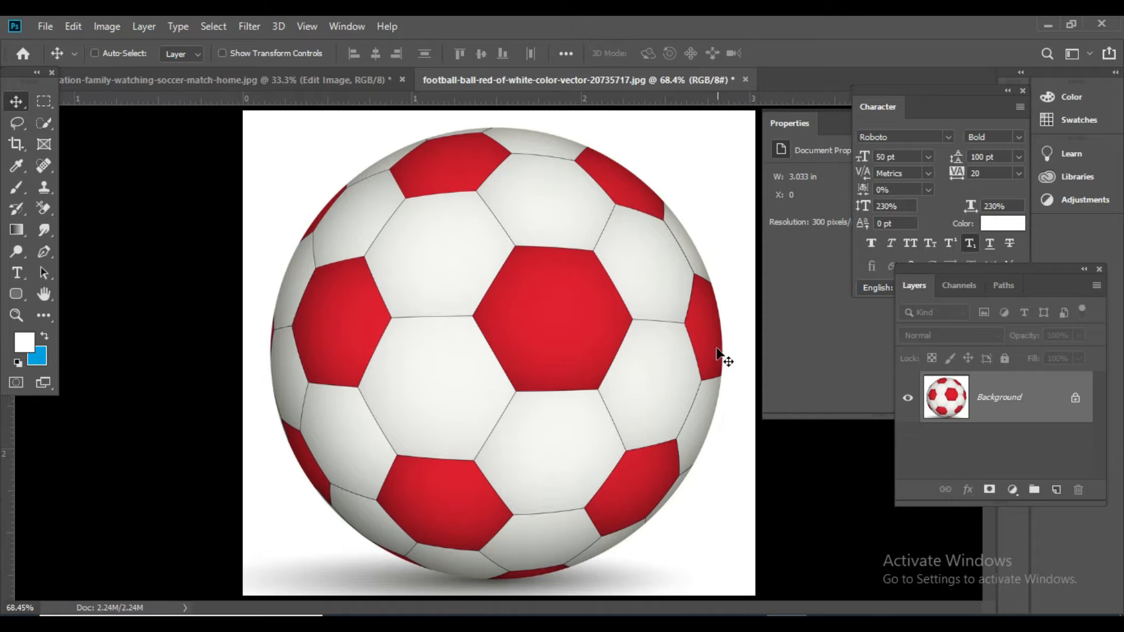
{"action": "left_click", "coordinate": [44, 99]}
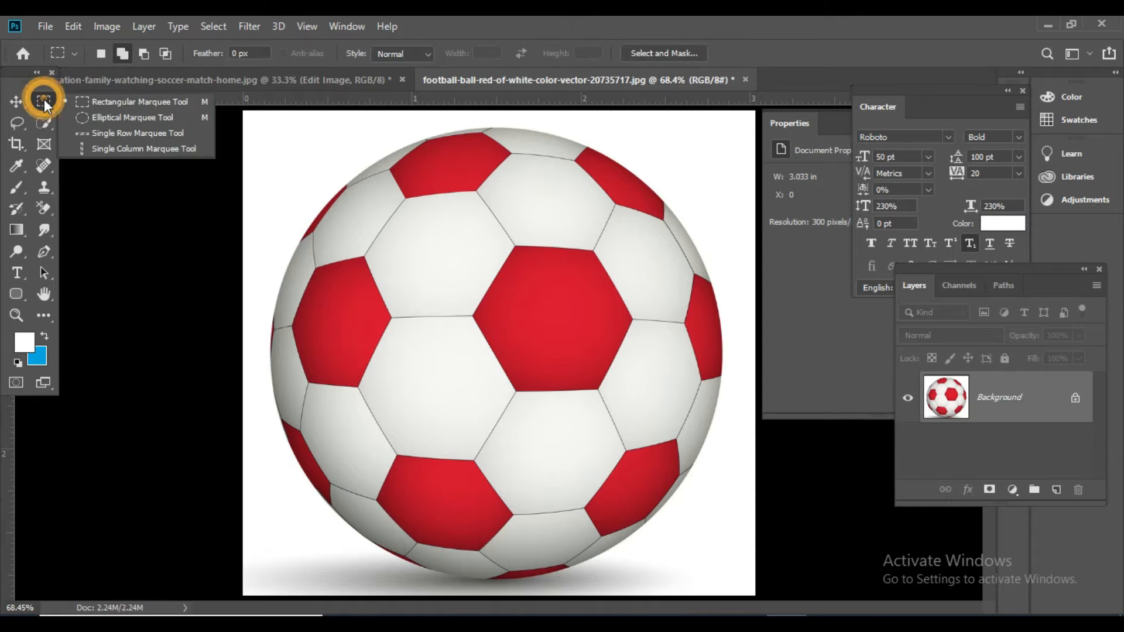
{"action": "left_click", "coordinate": [89, 118]}
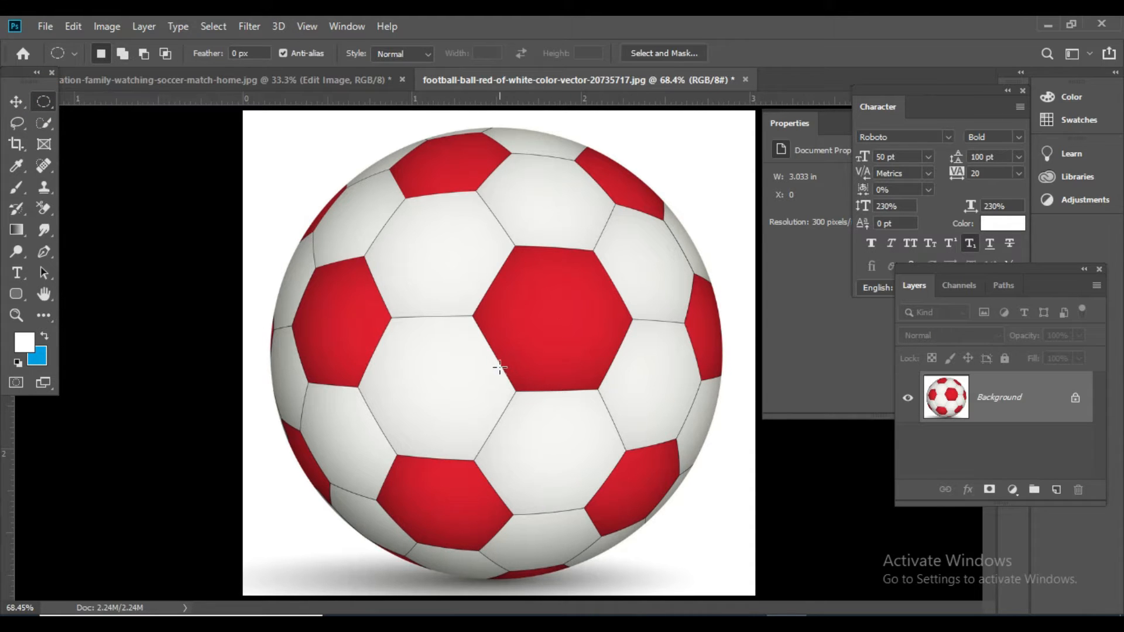
{"action": "left_click_drag", "start_coordinate": [501, 353], "coordinate": [745, 567]}
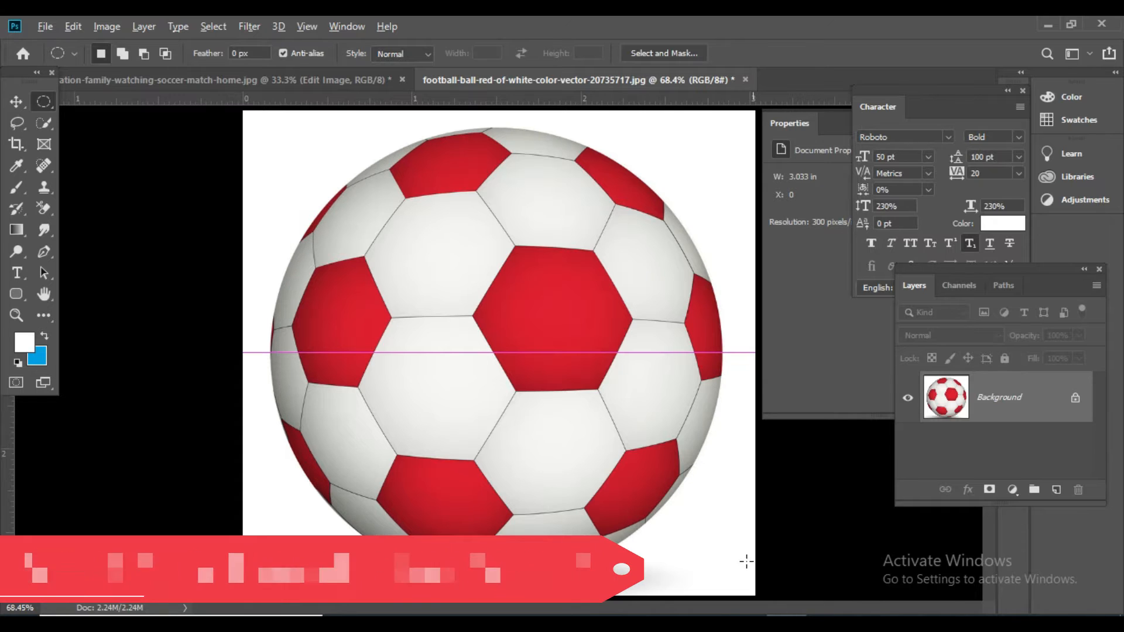
Nudge the circular selection to the left until it follows the ball's outline.
{"action": "key", "text": "Left"}
{"action": "key", "text": "Left"}
{"action": "key", "text": "Left"}
{"action": "key", "text": "Left"}
{"action": "key", "text": "Left"}
{"action": "key", "text": "Left"}
{"action": "key", "text": "Left"}
{"action": "key", "text": "Left"}
{"action": "key", "text": "Left"}
{"action": "key", "text": "Left"}
{"action": "key", "text": "Left"}
{"action": "key", "text": "Left"}
{"action": "key", "text": "Left"}
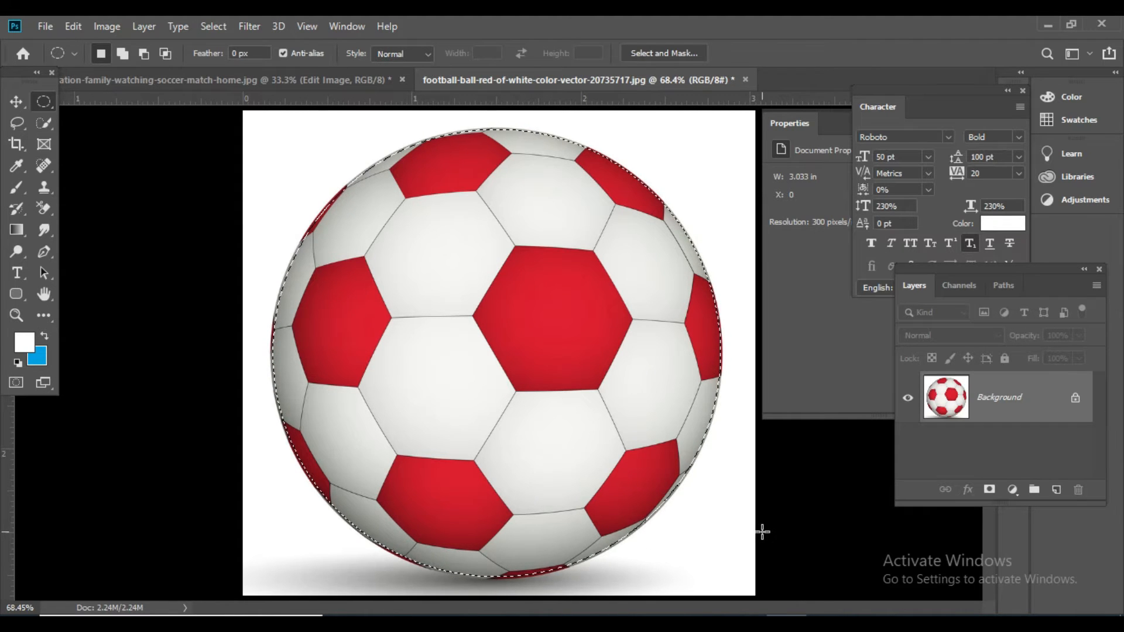
Feather the ball selection and copy the ball into the family photo as a new layer above Edit Image.
{"action": "key", "text": "shift+F6"}
{"action": "key", "text": "Return"}
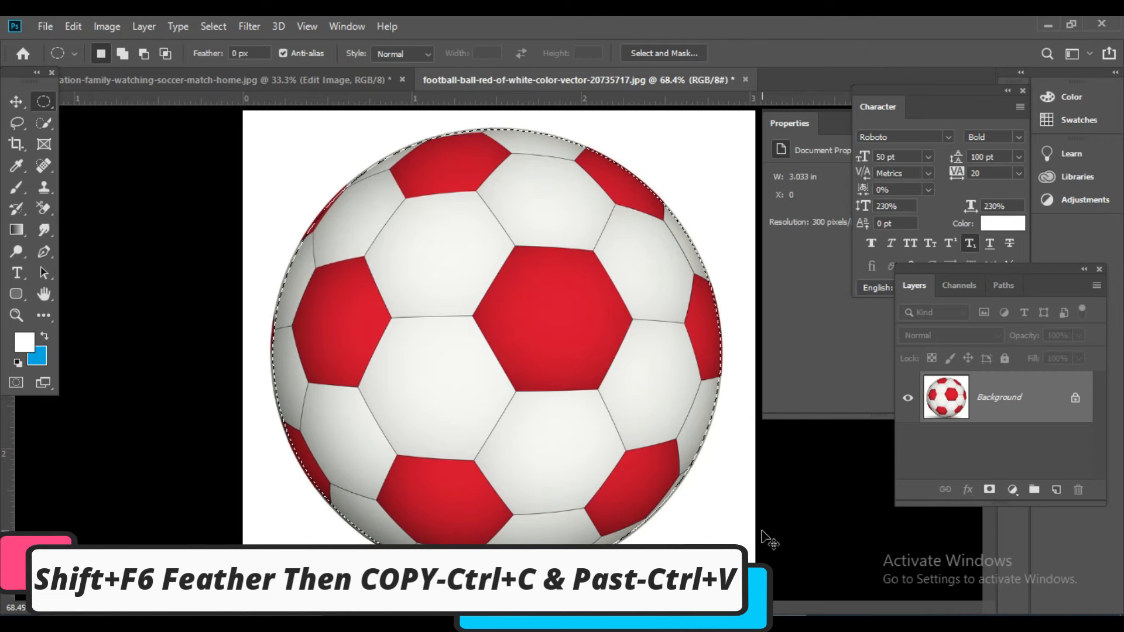
{"action": "left_click", "coordinate": [351, 79]}
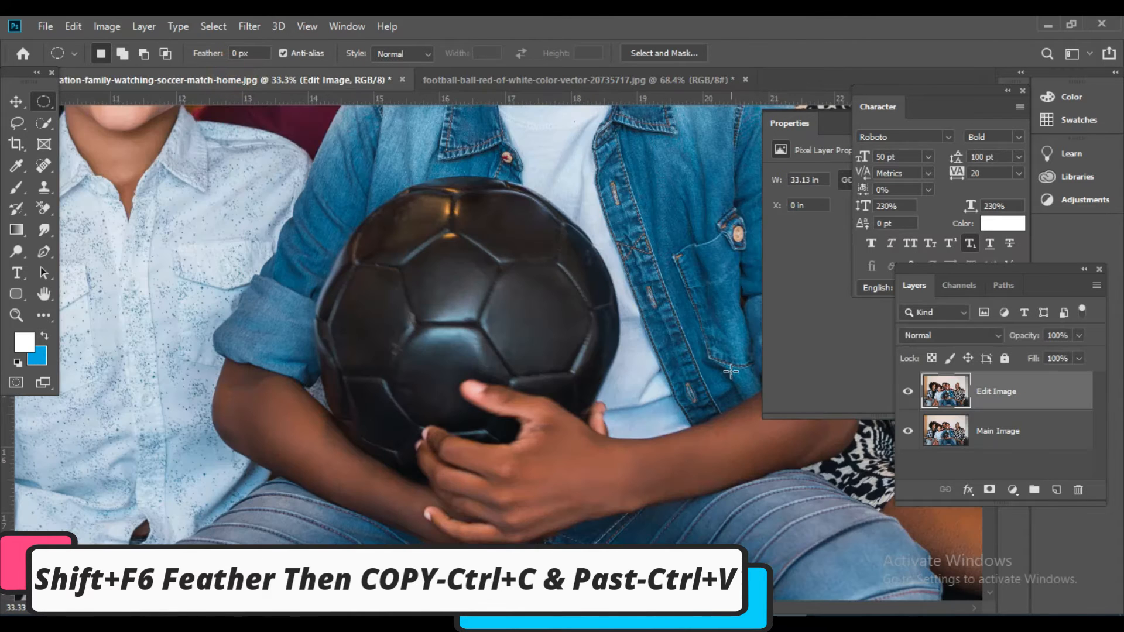
{"action": "key", "text": "ctrl+v"}
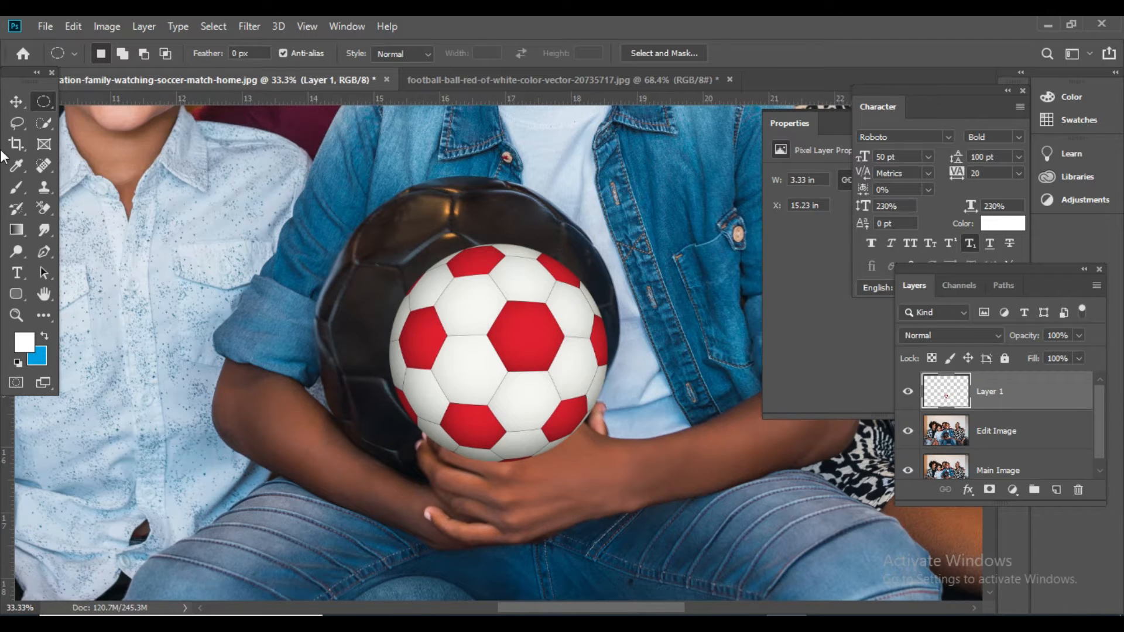
Move the red-and-white ball onto the black ball, then shift it slightly left and down to centre it.
{"action": "left_click", "coordinate": [16, 101]}
{"action": "left_click_drag", "start_coordinate": [546, 362], "coordinate": [522, 335]}
{"action": "key", "text": "ctrl+t"}
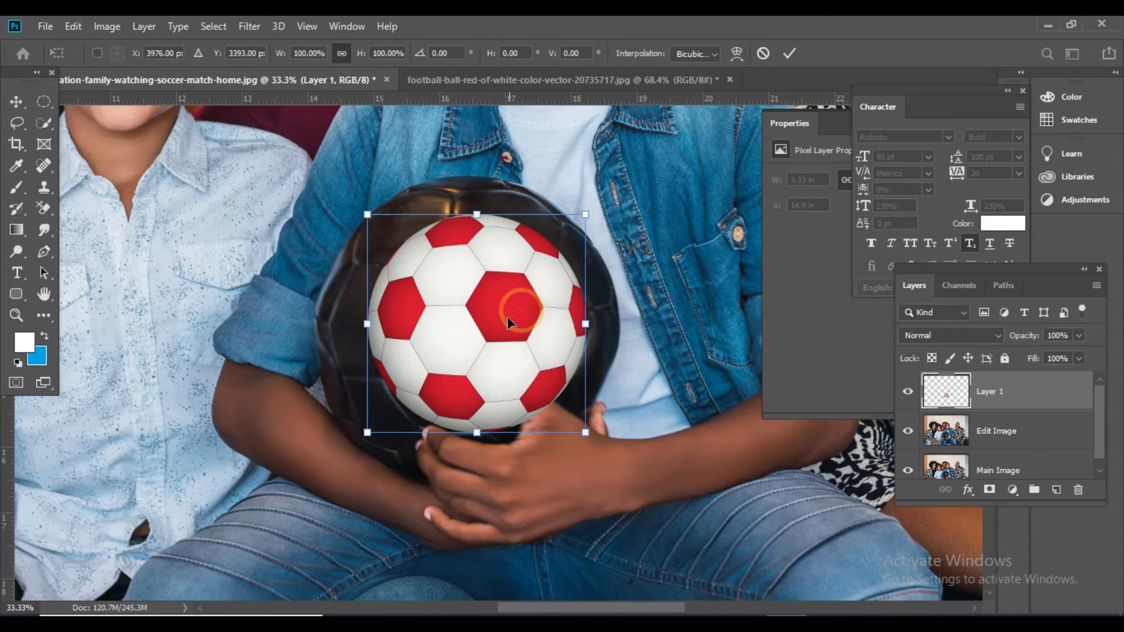
{"action": "key", "text": "Return"}
{"action": "key", "text": "Left"}
{"action": "key", "text": "Left"}
{"action": "key", "text": "Left"}
{"action": "key", "text": "Left"}
{"action": "key", "text": "Left"}
{"action": "key", "text": "Left"}
{"action": "key", "text": "Left"}
{"action": "key", "text": "Left"}
{"action": "key", "text": "Down"}
{"action": "key", "text": "Down"}
{"action": "key", "text": "Down"}
Scale the red-and-white ball up to about 4.7 in wide so that it covers the black ball.
{"action": "key", "text": "ctrl+t"}
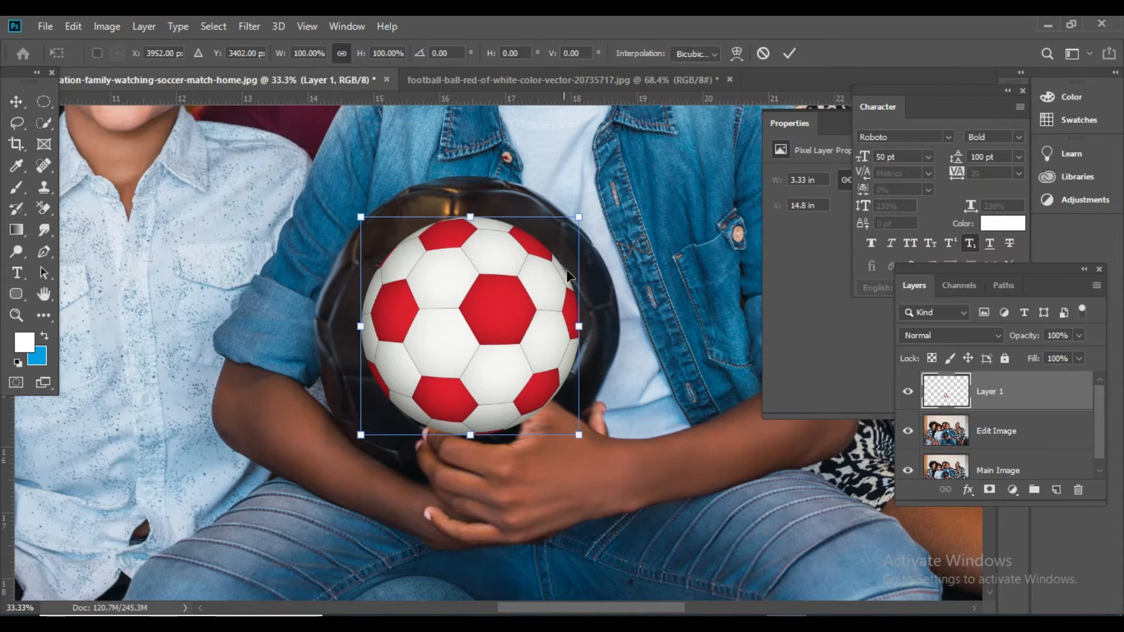
{"action": "left_click_drag", "start_coordinate": [580, 213], "coordinate": [623, 170]}
{"action": "key", "text": "Return"}
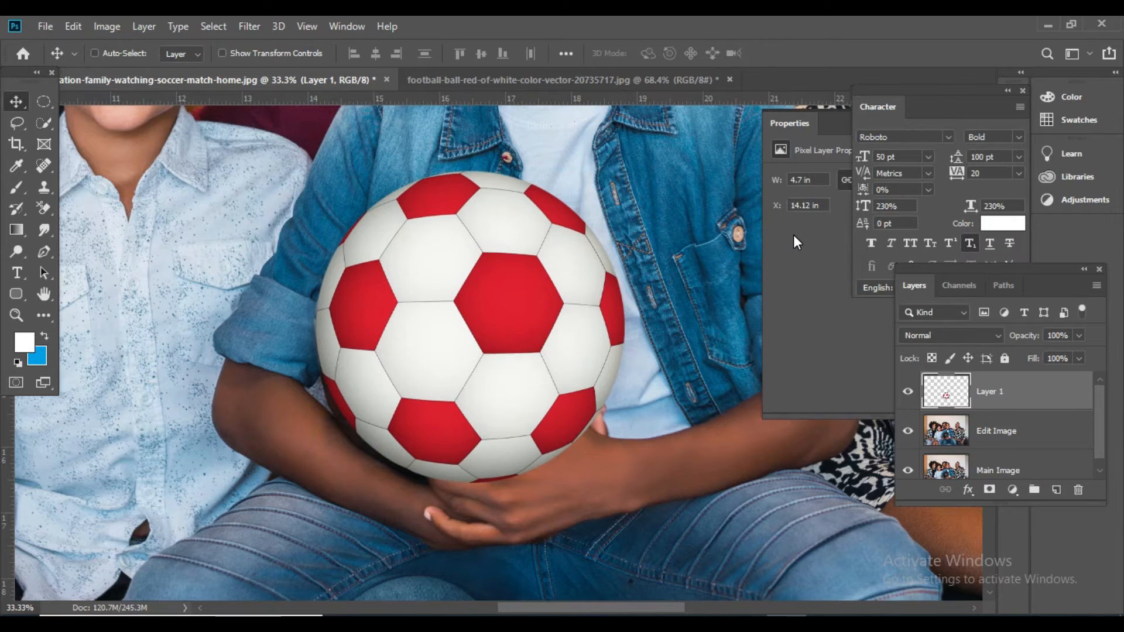
Nudge the enlarged ball slightly down and to the left to line it up with the black ball.
{"action": "key", "text": "Down"}
{"action": "key", "text": "Down"}
{"action": "key", "text": "Down"}
{"action": "key", "text": "Down"}
{"action": "key", "text": "Left"}
{"action": "key", "text": "Left"}
{"action": "key", "text": "Left"}
{"action": "key", "text": "Left"}
{"action": "key", "text": "Left"}
{"action": "key", "text": "Down"}
{"action": "key", "text": "Down"}
{"action": "key", "text": "Down"}
{"action": "key", "text": "Down"}
{"action": "key", "text": "Down"}
{"action": "key", "text": "Down"}
{"action": "key", "text": "Up"}
{"action": "key", "text": "Up"}
{"action": "key", "text": "Up"}
{"action": "key", "text": "Up"}
Fine-tune the ball's size with Free Transform to about 4.88 in wide so that it fully covers the black ball.
{"action": "key", "text": "ctrl+t"}
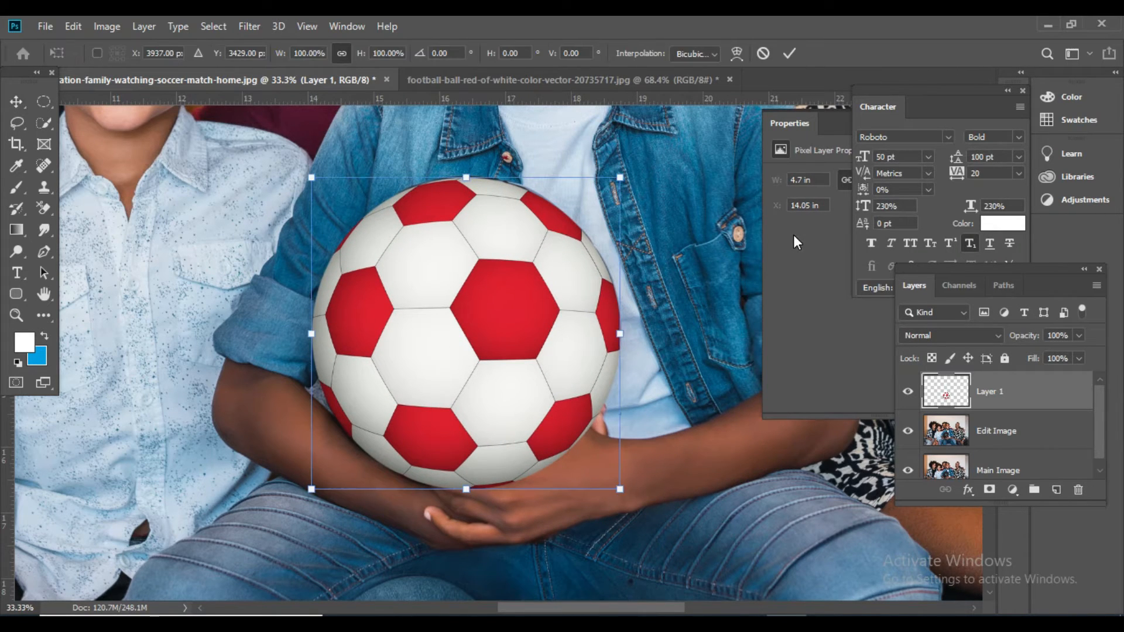
{"action": "left_click_drag", "start_coordinate": [614, 178], "coordinate": [626, 173]}
{"action": "key", "text": "Return"}
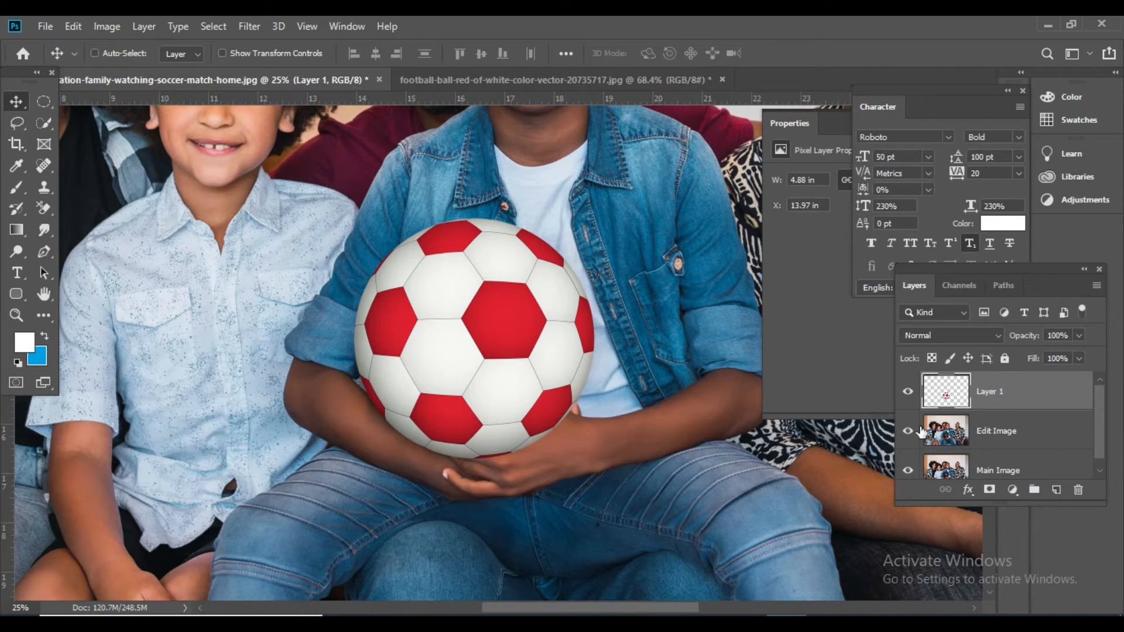
{"action": "key", "text": "ctrl+t"}
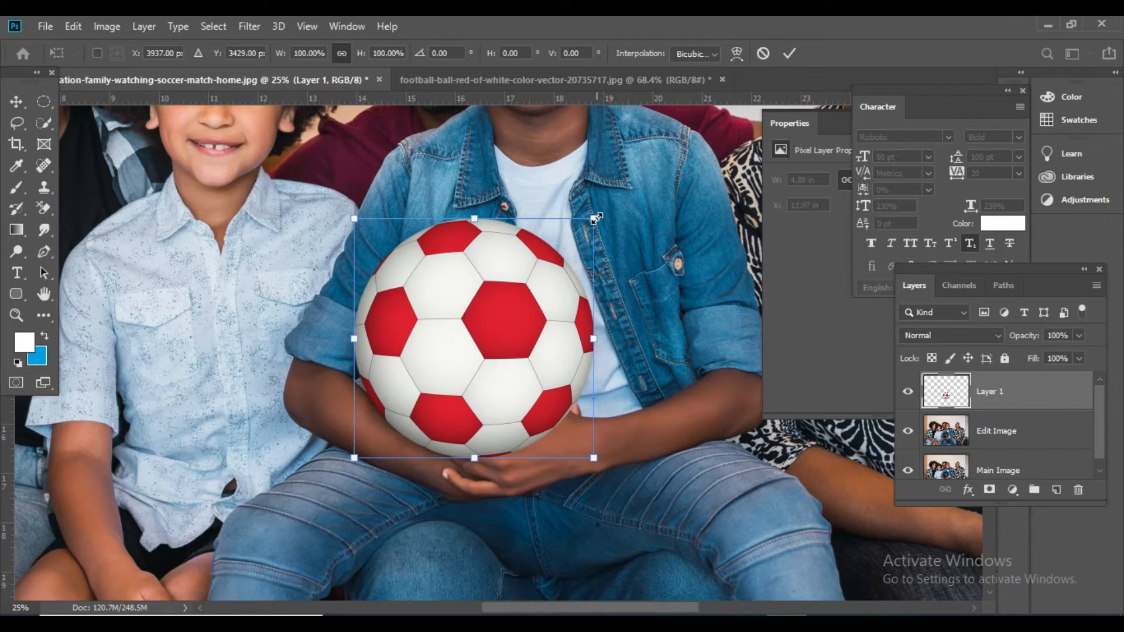
{"action": "left_click_drag", "start_coordinate": [596, 219], "coordinate": [596, 220]}
{"action": "key", "text": "Return"}
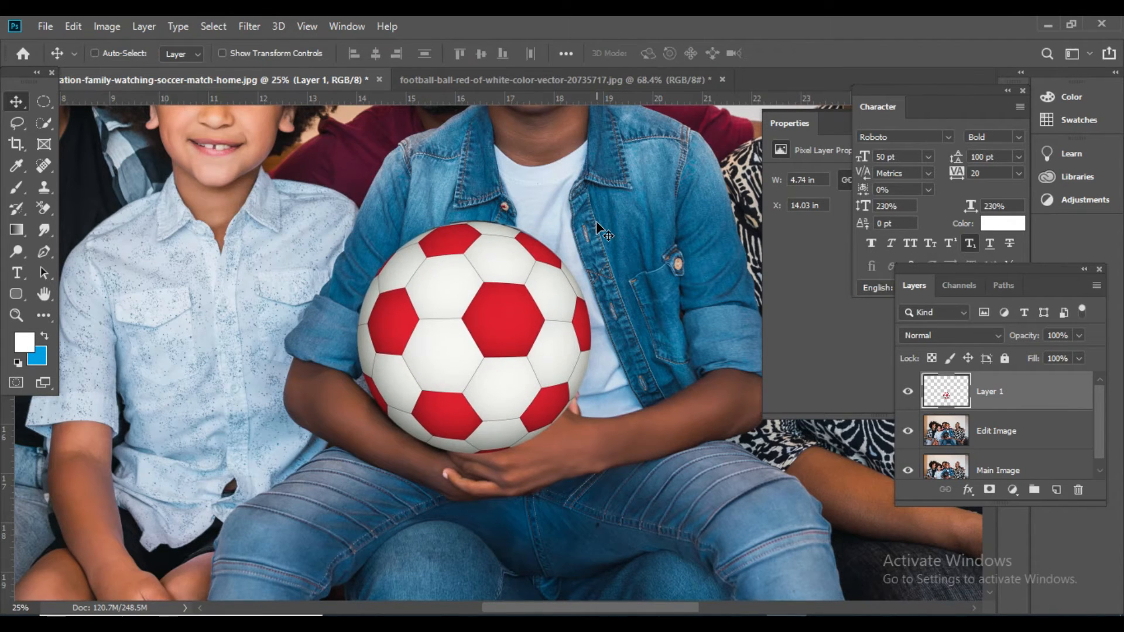
{"action": "left_click", "coordinate": [596, 221]}
{"action": "key", "text": "ctrl+t"}
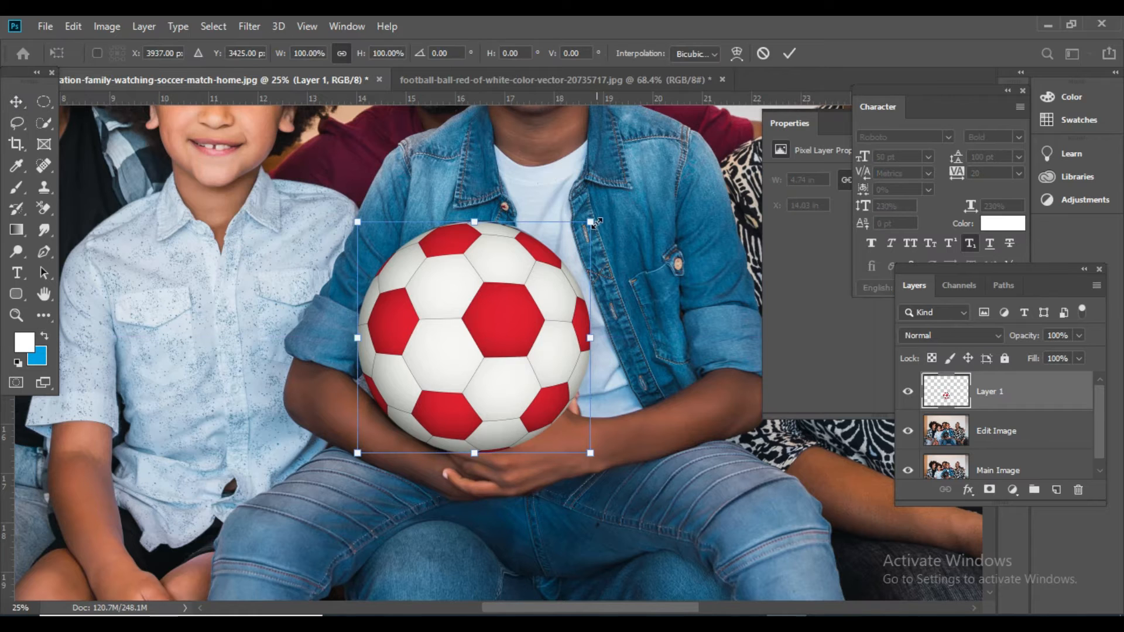
{"action": "left_click_drag", "start_coordinate": [591, 222], "coordinate": [593, 219]}
{"action": "key", "text": "Return"}
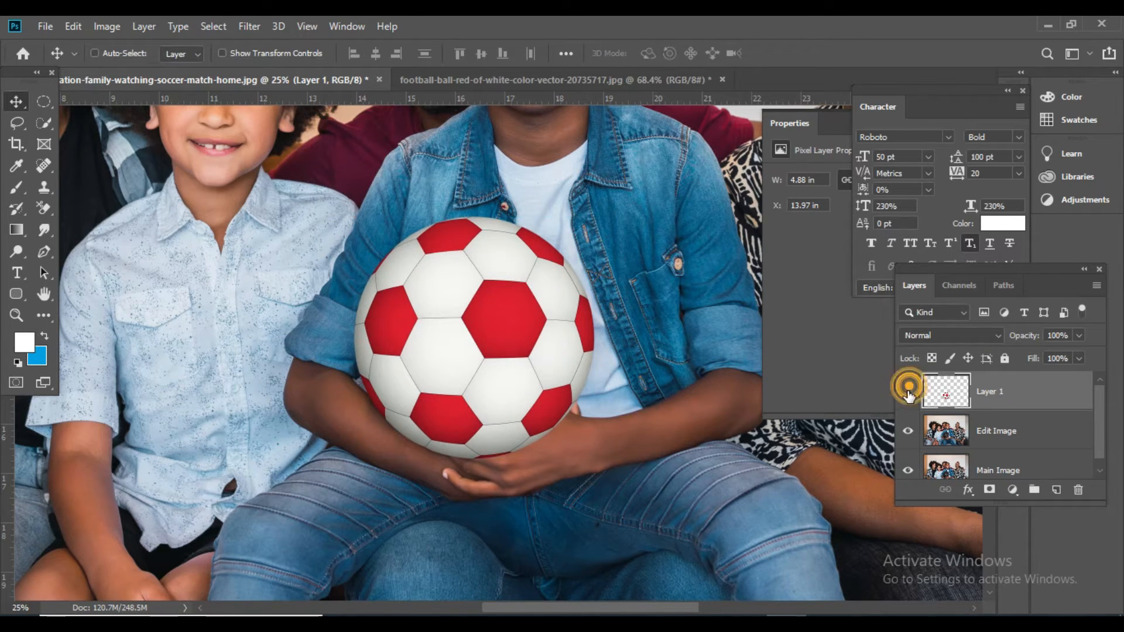
Hide the ball layer, Layer 1, and make Edit Image the active layer for working on the boy's hand.
{"action": "left_click", "coordinate": [908, 392]}
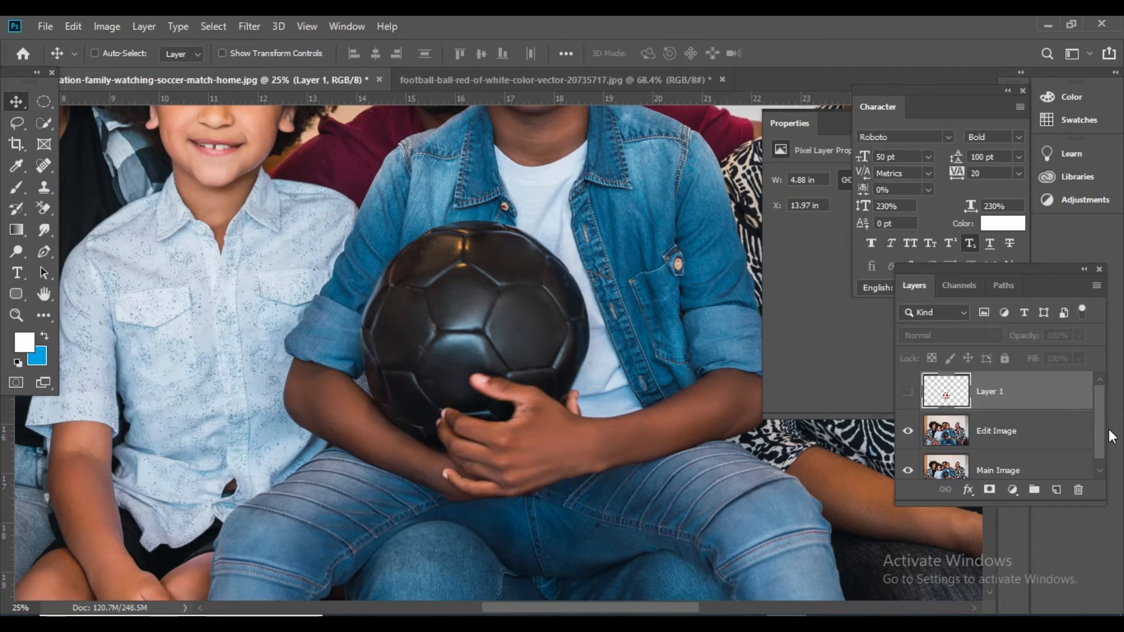
{"action": "left_click", "coordinate": [999, 431]}
{"action": "left_click", "coordinate": [508, 403], "text": "ctrl"}
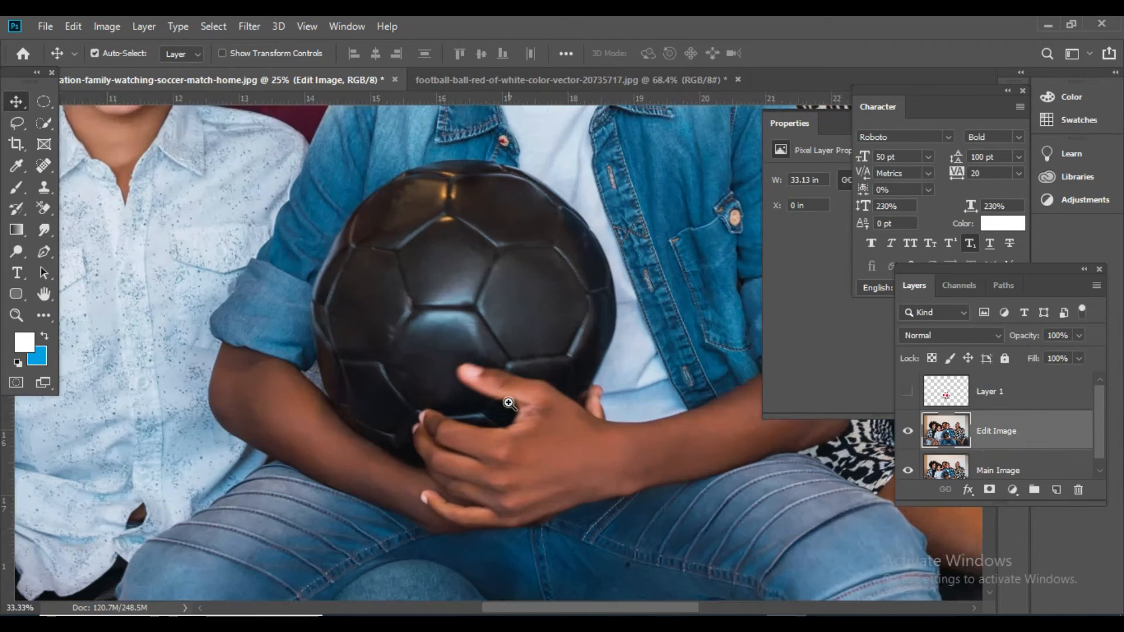
{"action": "left_click", "coordinate": [507, 402], "text": "ctrl"}
{"action": "left_click", "coordinate": [502, 429], "text": "ctrl"}
{"action": "left_click_drag", "start_coordinate": [502, 414], "coordinate": [487, 305]}
{"action": "left_click_drag", "start_coordinate": [505, 390], "coordinate": [466, 379]}
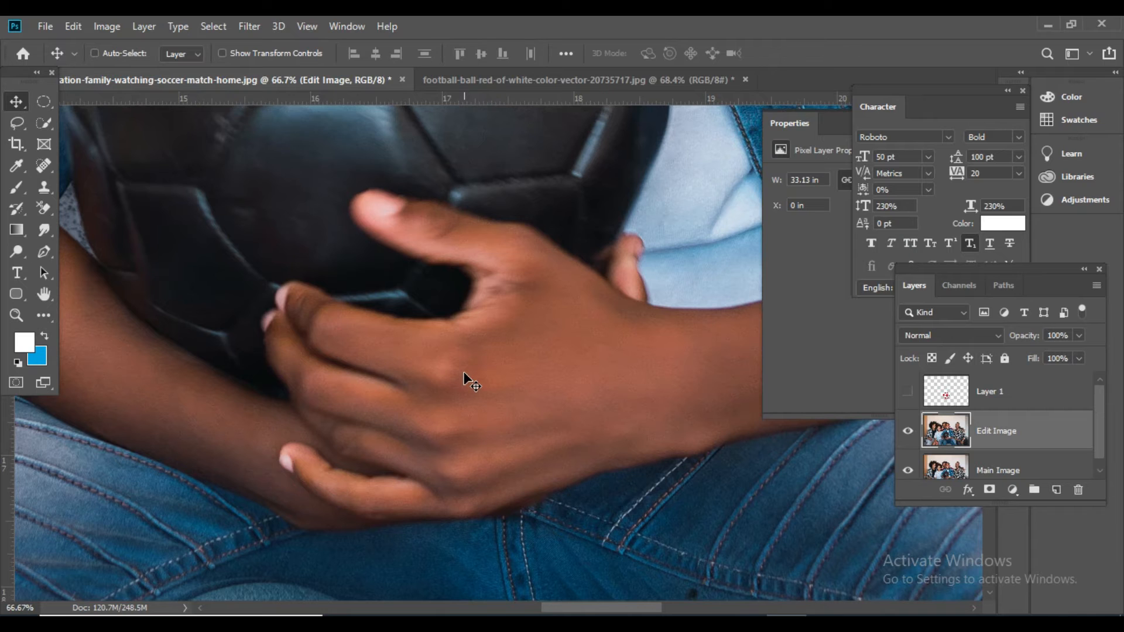
Start a Pen tool path at the wrist and trace the hand's upper edge to the upper side of the thumb.
{"action": "key", "text": "p"}
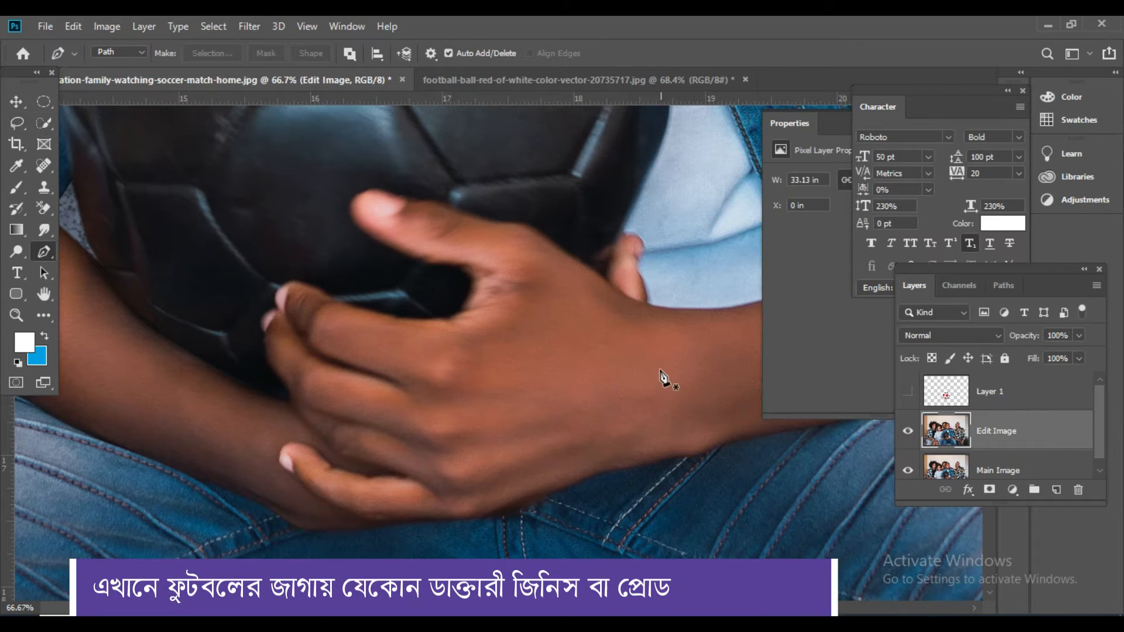
{"action": "left_click", "coordinate": [653, 305]}
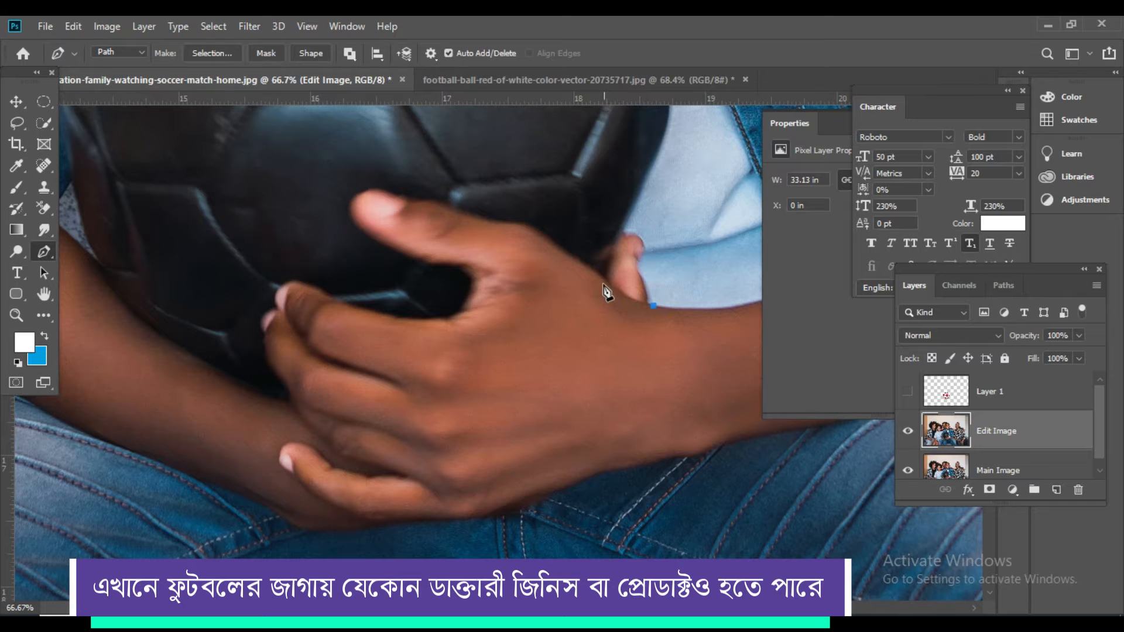
{"action": "left_click", "coordinate": [595, 268]}
{"action": "left_click", "coordinate": [597, 269]}
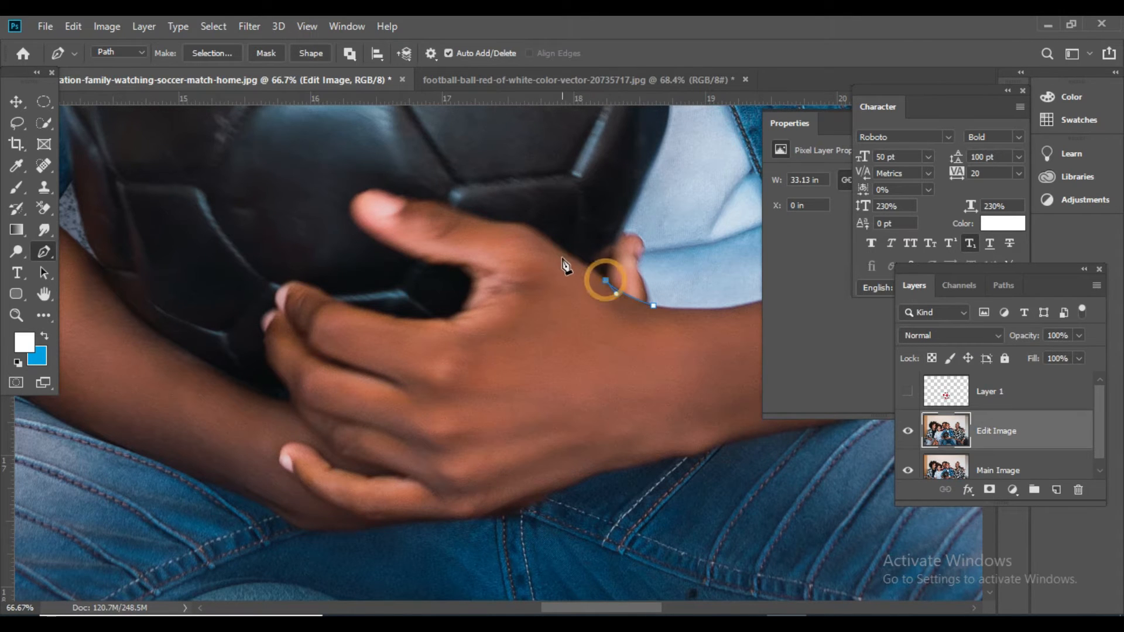
{"action": "left_click_drag", "start_coordinate": [553, 243], "coordinate": [529, 228]}
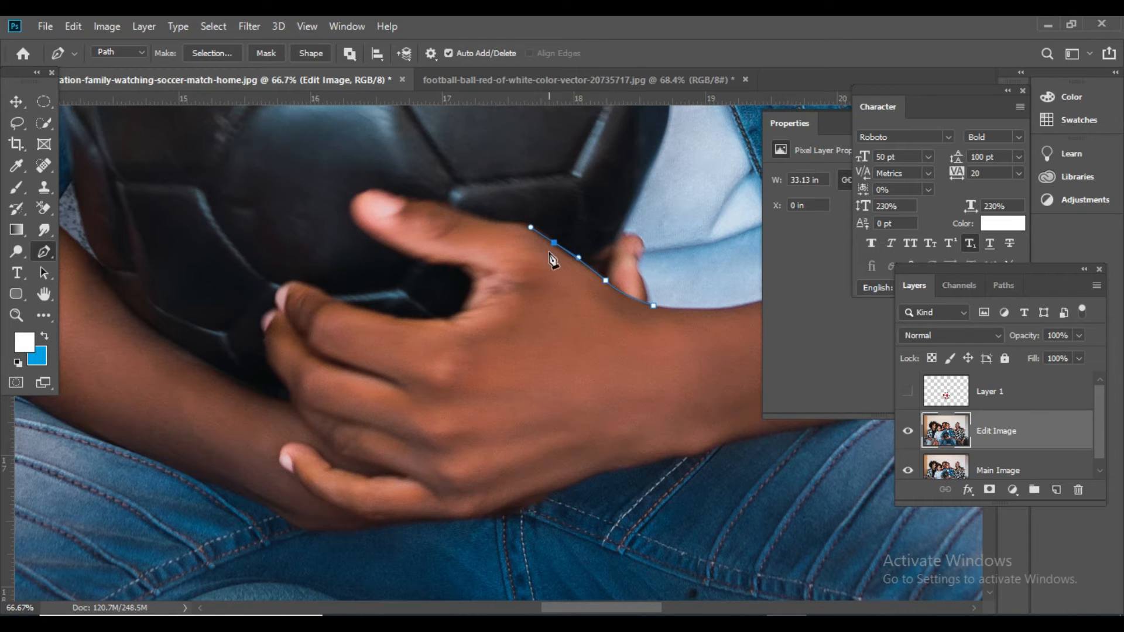
{"action": "left_click", "coordinate": [509, 223]}
{"action": "left_click", "coordinate": [509, 222], "text": "alt"}
{"action": "left_click_drag", "start_coordinate": [453, 207], "coordinate": [437, 206]}
{"action": "left_click", "coordinate": [453, 207], "text": "alt"}
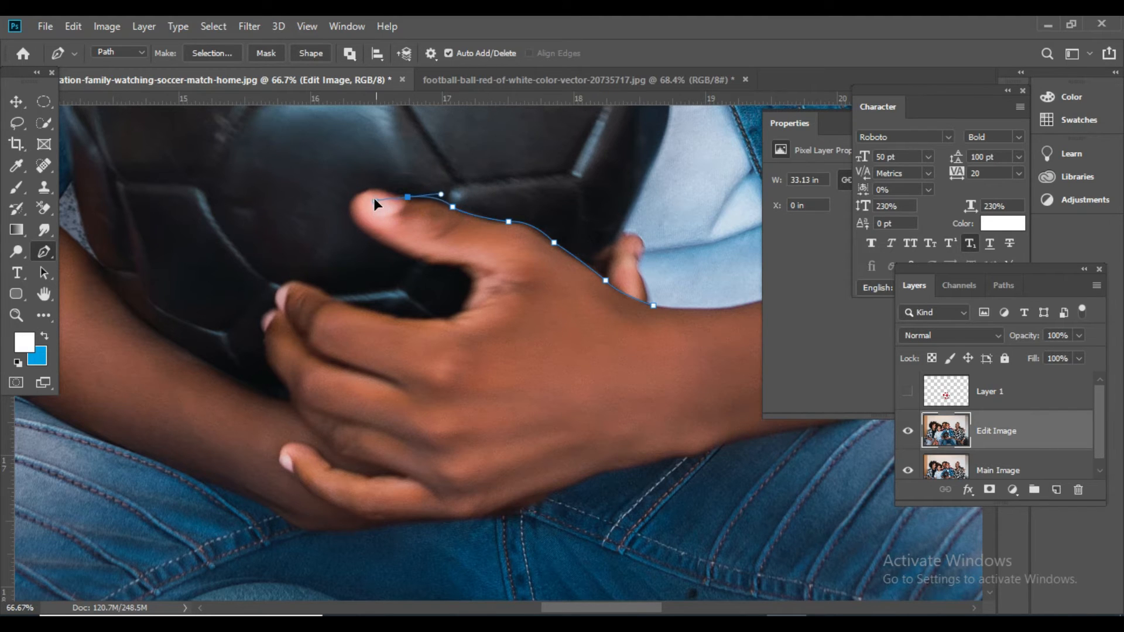
Continue the path around the thumb tip and along the thumb's underside.
{"action": "left_click", "coordinate": [406, 197], "text": "alt"}
{"action": "left_click", "coordinate": [392, 192]}
{"action": "left_click_drag", "start_coordinate": [350, 212], "coordinate": [418, 259]}
{"action": "left_click", "coordinate": [350, 212], "text": "alt"}
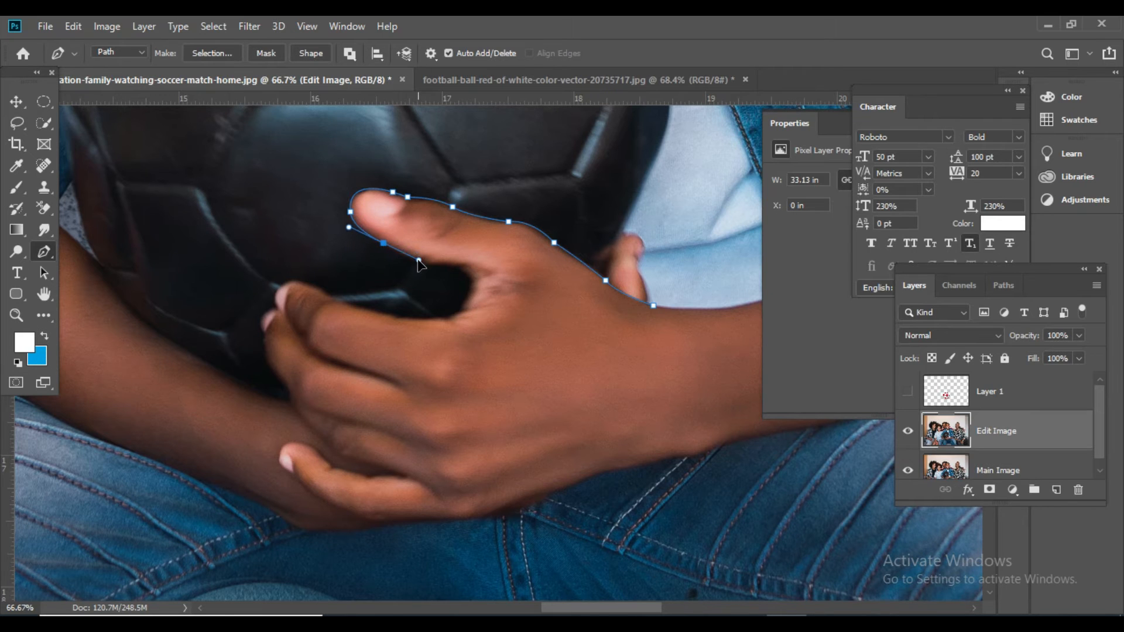
{"action": "left_click", "coordinate": [383, 243], "text": "alt"}
{"action": "left_click", "coordinate": [419, 261]}
Trace the path around the inner curve between the thumb and the index finger.
{"action": "left_click_drag", "start_coordinate": [429, 255], "coordinate": [470, 269]}
{"action": "left_click", "coordinate": [457, 268], "text": "alt"}
{"action": "left_click", "coordinate": [464, 301]}
{"action": "left_click_drag", "start_coordinate": [446, 329], "coordinate": [443, 324]}
{"action": "left_click", "coordinate": [462, 302], "text": "alt"}
{"action": "left_click", "coordinate": [460, 317]}
{"action": "left_click", "coordinate": [455, 317], "text": "alt"}
Trace the path along the index finger's upper edge and around its fingertip.
{"action": "left_click_drag", "start_coordinate": [346, 308], "coordinate": [297, 284]}
{"action": "left_click", "coordinate": [347, 306], "text": "alt"}
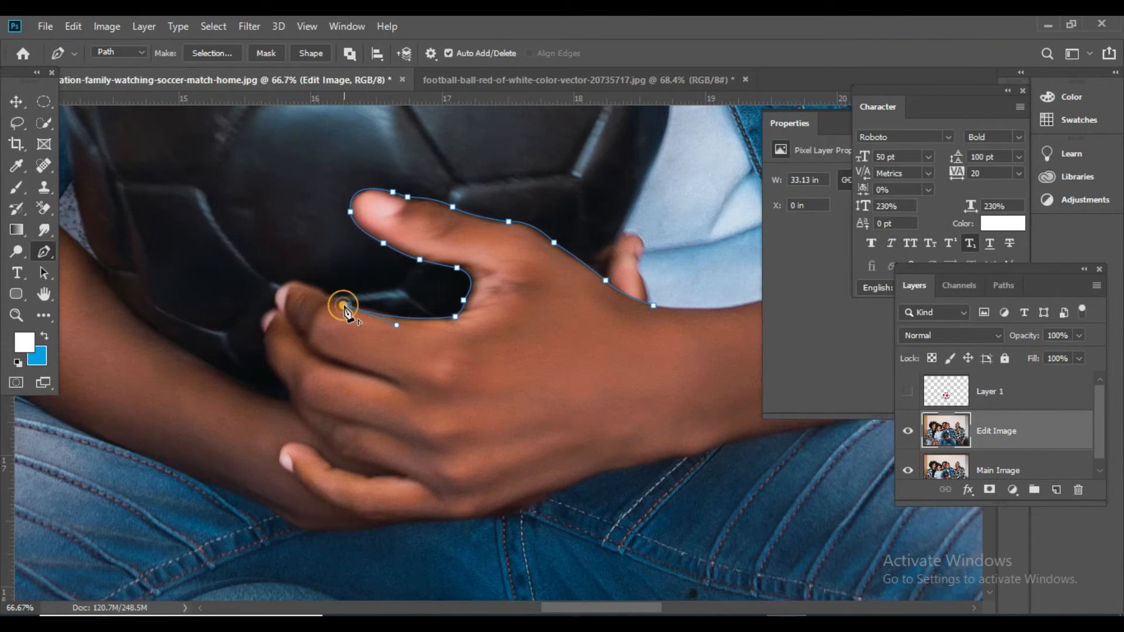
{"action": "left_click", "coordinate": [331, 294]}
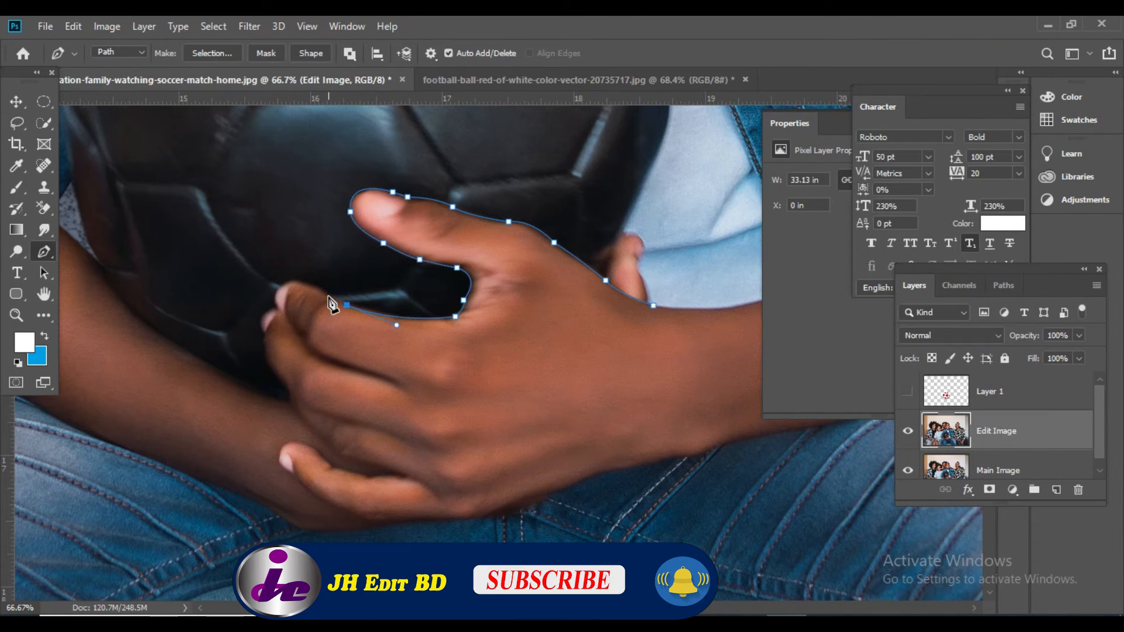
{"action": "key", "text": "ctrl+z"}
{"action": "left_click", "coordinate": [329, 296]}
{"action": "left_click_drag", "start_coordinate": [279, 287], "coordinate": [291, 316]}
{"action": "left_click", "coordinate": [280, 287], "text": "alt"}
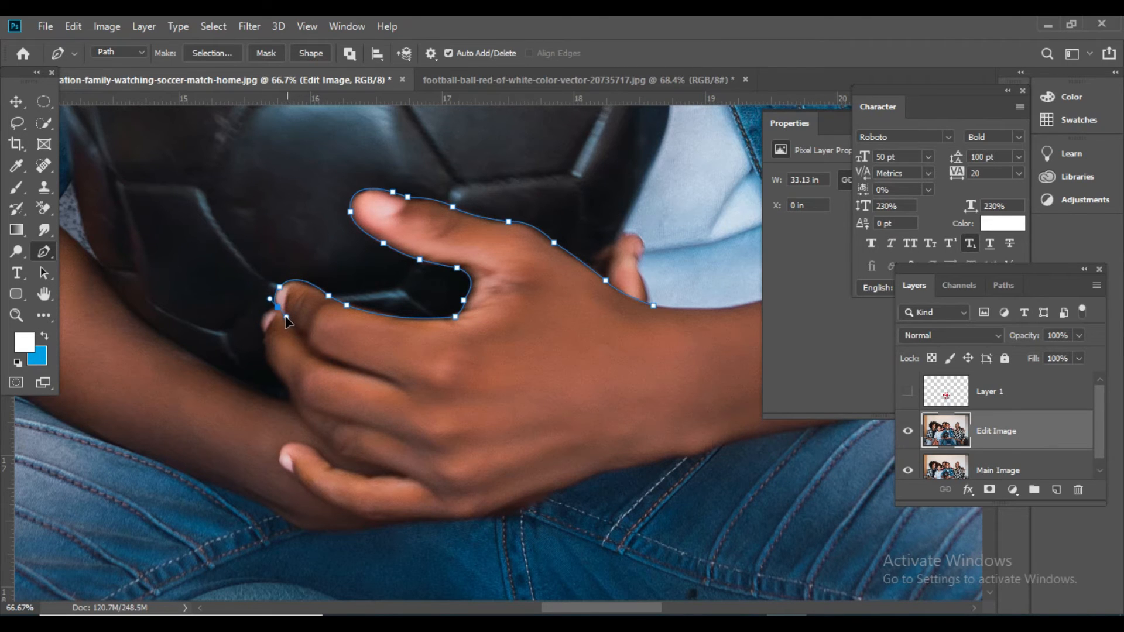
Carry the path down around the outer edge of the remaining fingers to just above the little finger.
{"action": "left_click", "coordinate": [278, 306], "text": "alt"}
{"action": "left_click_drag", "start_coordinate": [265, 332], "coordinate": [283, 350]}
{"action": "left_click", "coordinate": [273, 369]}
{"action": "left_click_drag", "start_coordinate": [290, 403], "coordinate": [288, 422]}
{"action": "left_click", "coordinate": [290, 403]}
{"action": "left_click_drag", "start_coordinate": [346, 457], "coordinate": [362, 463]}
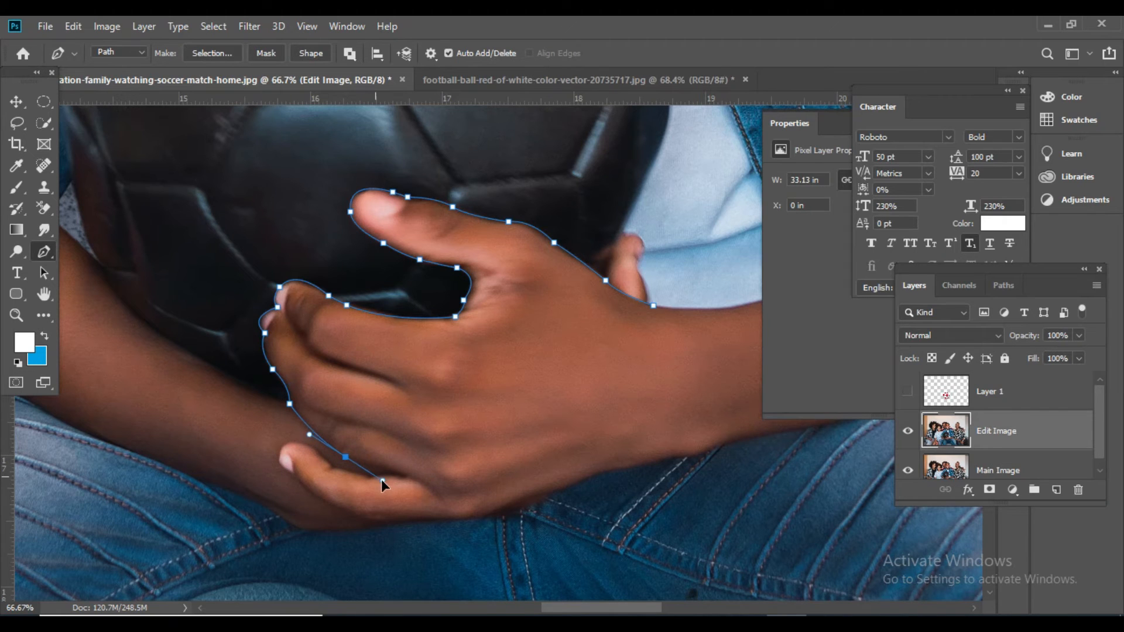
Trace the path above the little finger and along the hand's lower edge, then close it across the wrist.
{"action": "left_click", "coordinate": [404, 477]}
{"action": "left_click", "coordinate": [404, 477]}
{"action": "left_click_drag", "start_coordinate": [519, 503], "coordinate": [554, 479]}
{"action": "left_click", "coordinate": [519, 502]}
{"action": "left_click_drag", "start_coordinate": [623, 452], "coordinate": [667, 412]}
{"action": "left_click", "coordinate": [658, 308]}
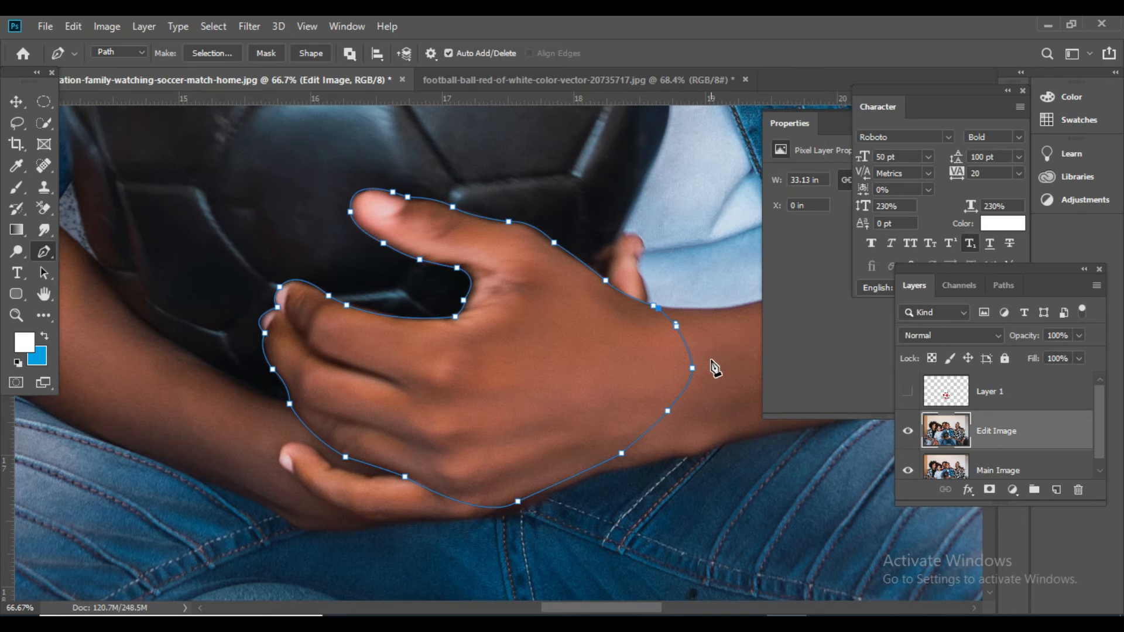
Convert the closed hand path into a selection and feather its edge.
{"action": "key", "text": "ctrl+Return"}
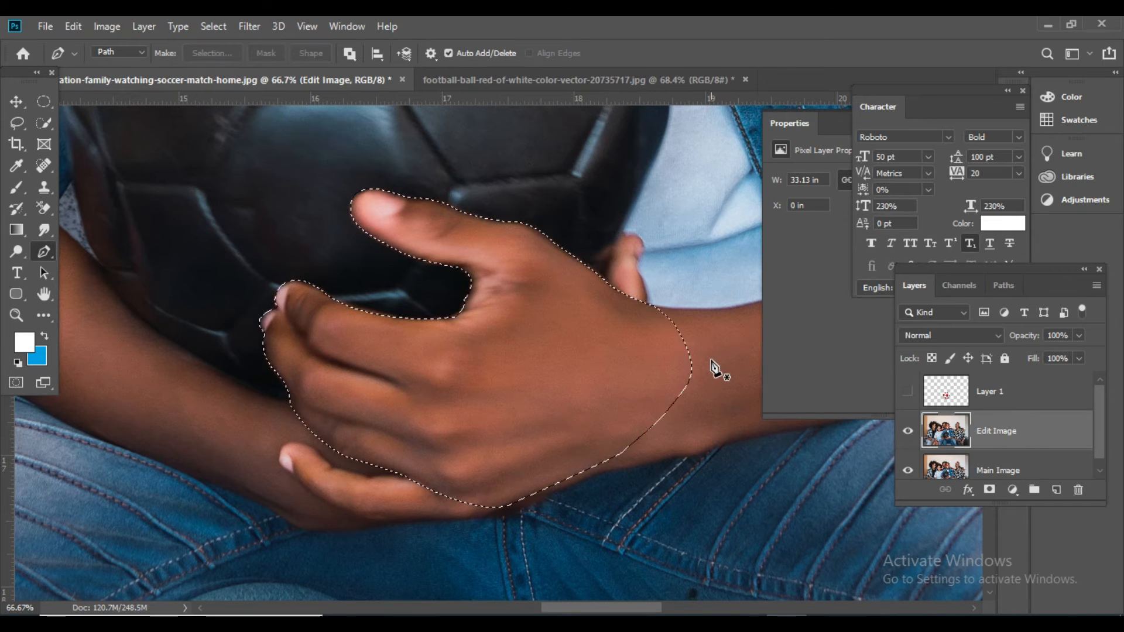
{"action": "key", "text": "ctrl+0"}
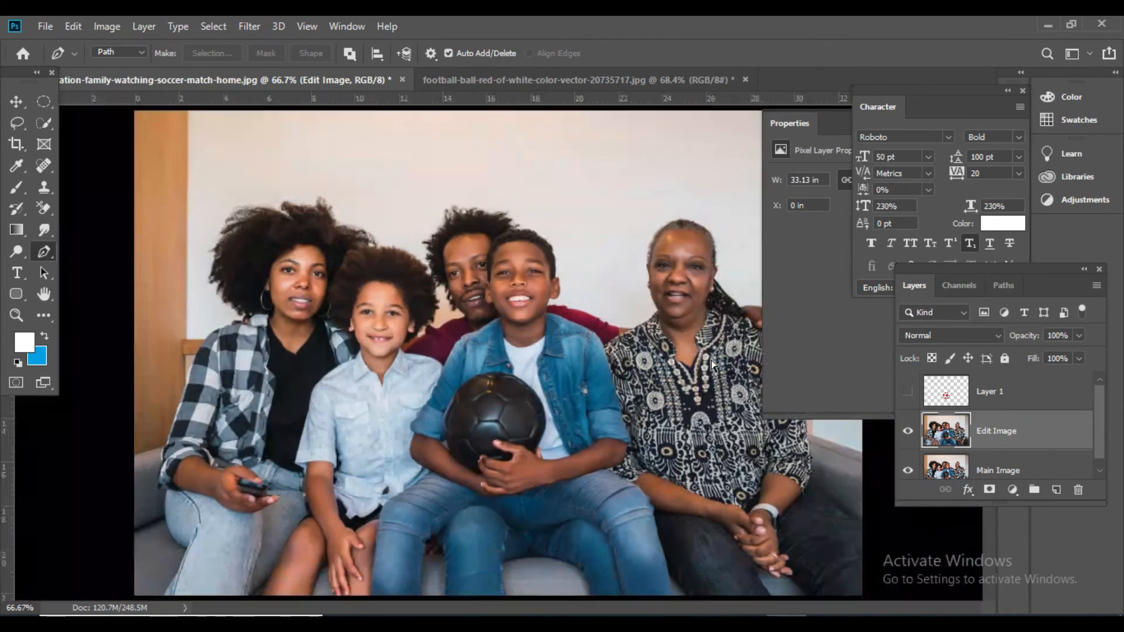
{"action": "left_click", "coordinate": [579, 402], "text": "ctrl"}
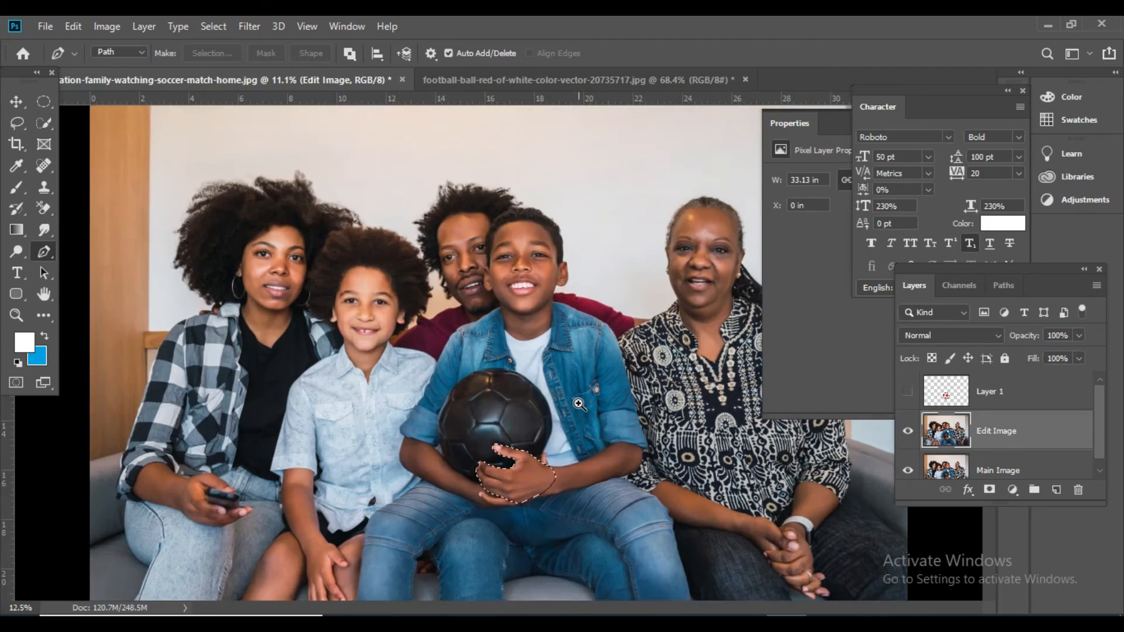
{"action": "left_click", "coordinate": [580, 402], "text": "ctrl"}
{"action": "left_click", "coordinate": [582, 401], "text": "ctrl"}
{"action": "left_click", "coordinate": [582, 402], "text": "ctrl"}
{"action": "left_click_drag", "start_coordinate": [448, 528], "coordinate": [521, 316]}
{"action": "left_click", "coordinate": [529, 369], "text": "ctrl"}
{"action": "left_click", "coordinate": [528, 370], "text": "ctrl"}
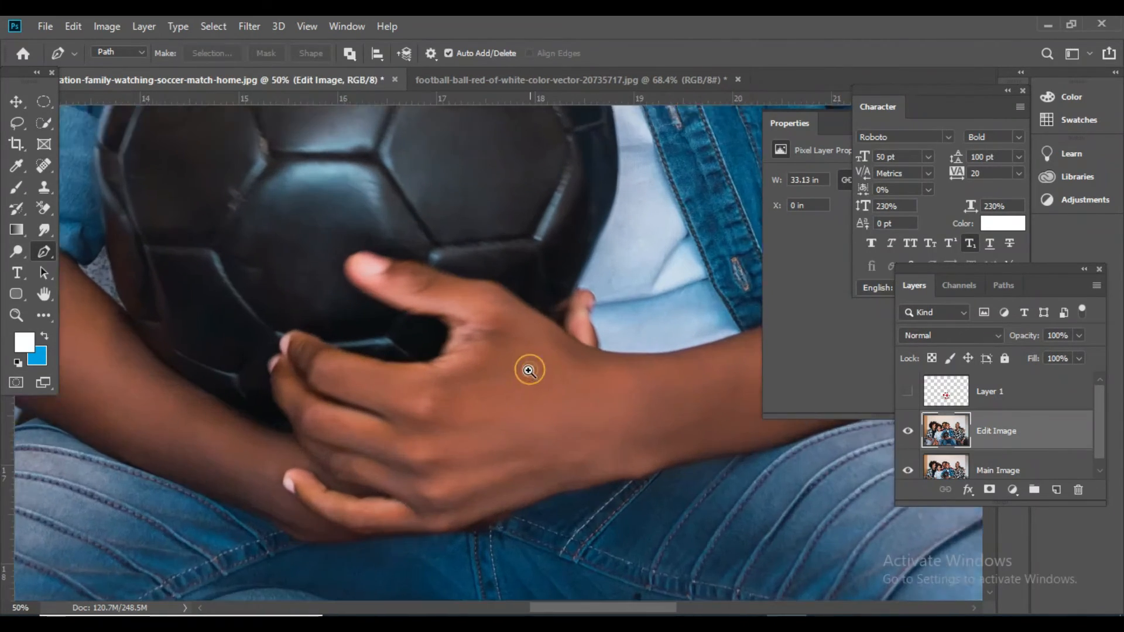
{"action": "key", "text": "shift+F6"}
{"action": "key", "text": "Return"}
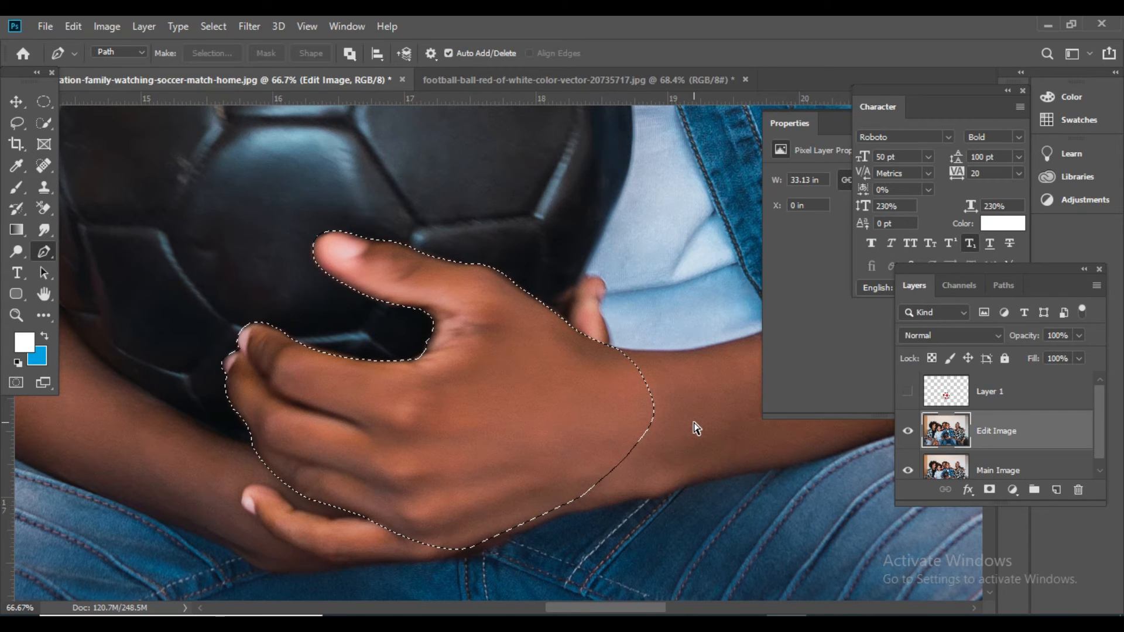
Copy the selected hand and paste it into a new document created at the clipboard's size.
{"action": "key", "text": "ctrl+c"}
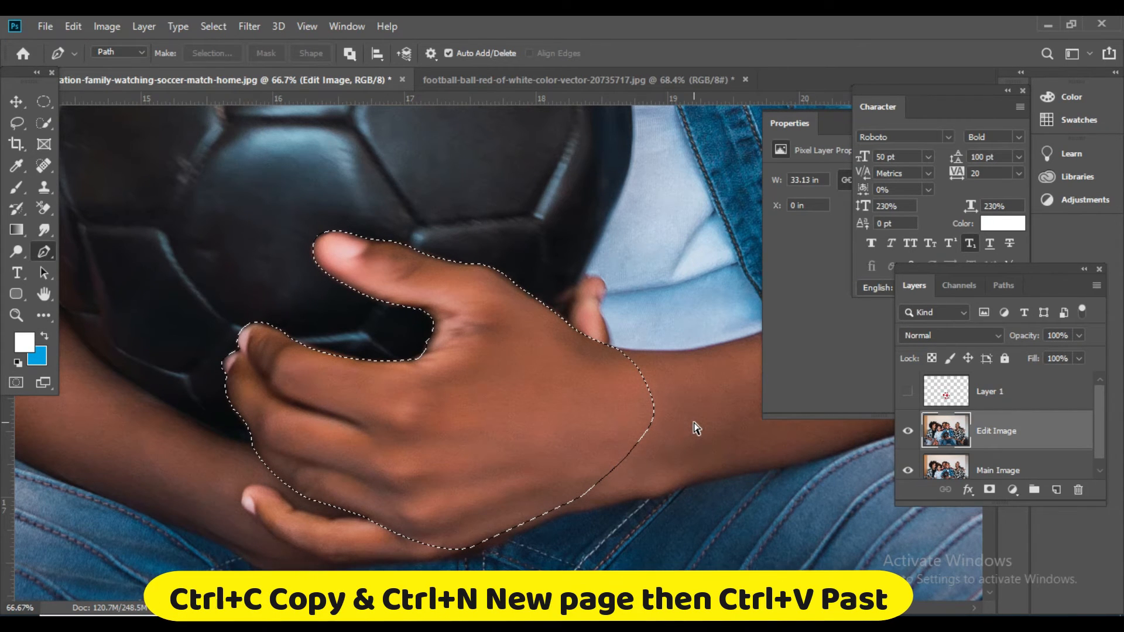
{"action": "key", "text": "ctrl+n"}
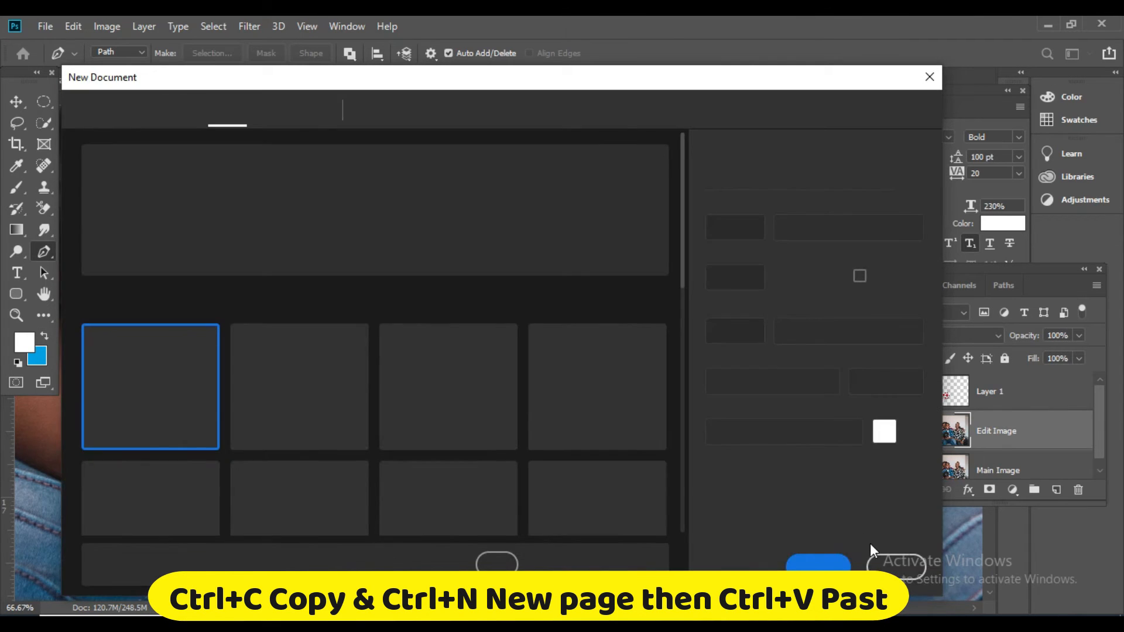
{"action": "left_click", "coordinate": [837, 563]}
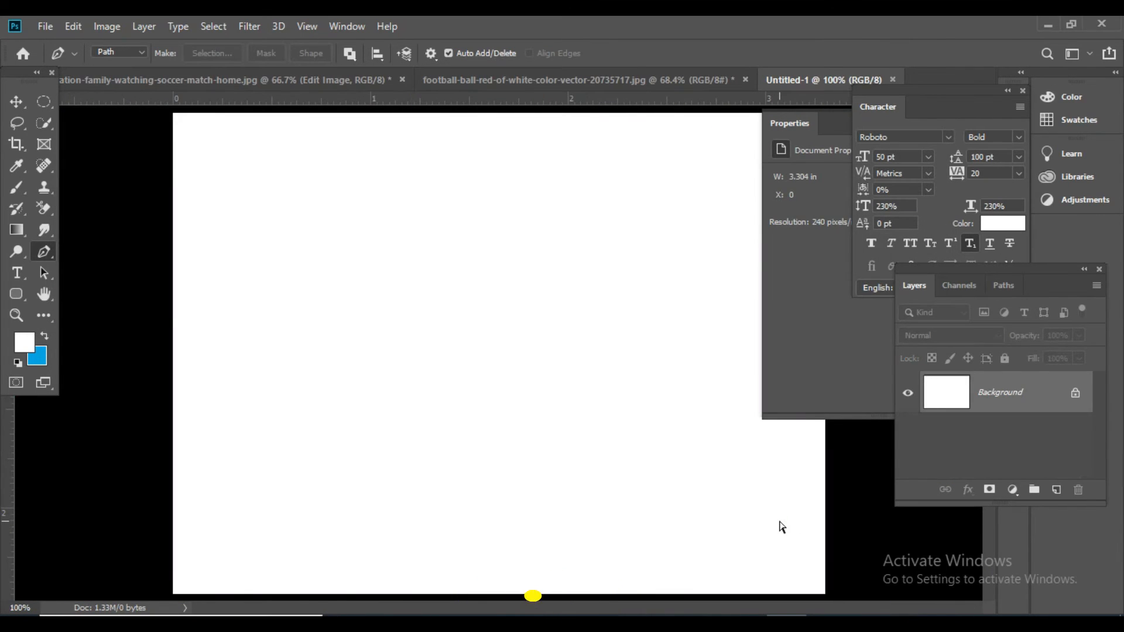
{"action": "key", "text": "ctrl+v"}
Hide the white Background layer of the new document to leave the cut-out hand on transparency.
{"action": "key", "text": "ctrl+minus"}
{"action": "key", "text": "ctrl+minus"}
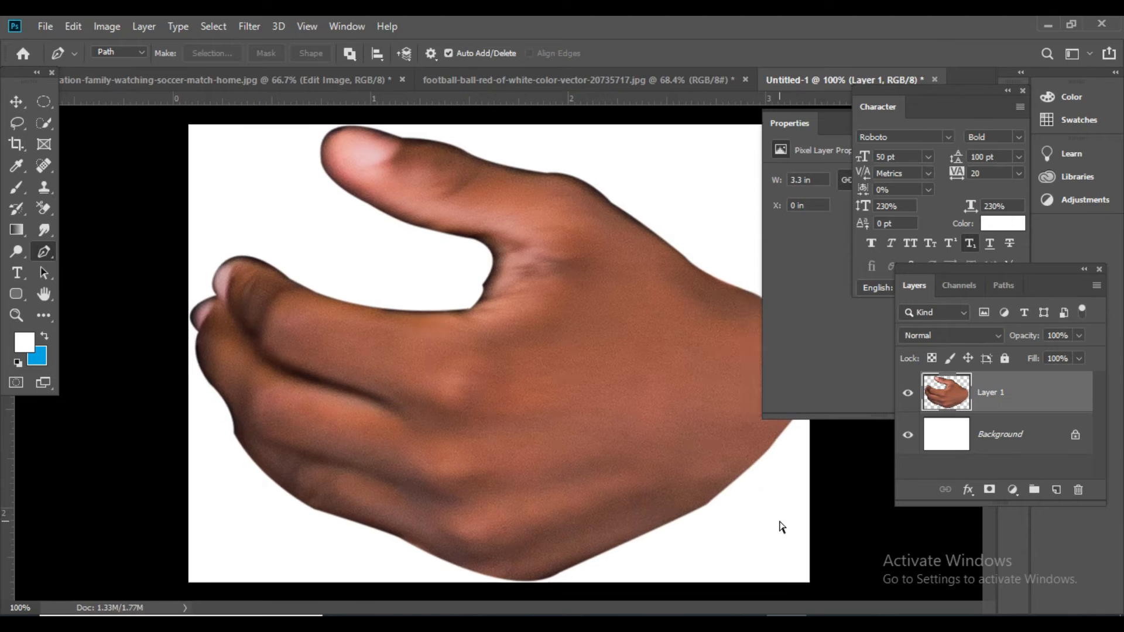
{"action": "left_click", "coordinate": [907, 434]}
{"action": "left_click", "coordinate": [908, 438]}
{"action": "left_click", "coordinate": [907, 437]}
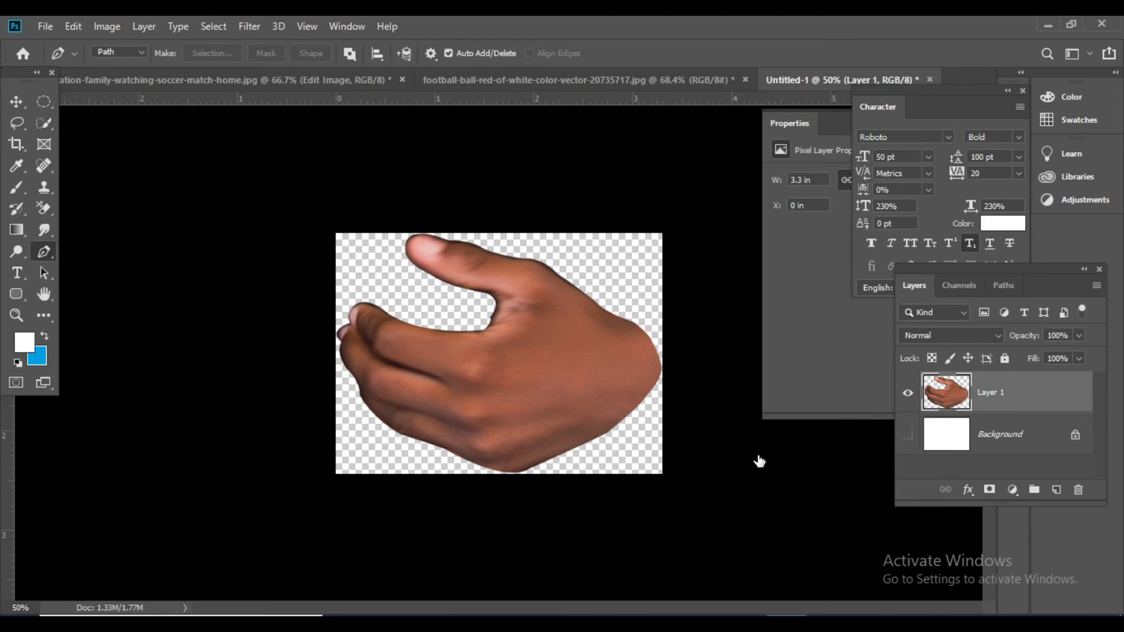
Return to the family photo document and clear the hand selection.
{"action": "left_click", "coordinate": [210, 79]}
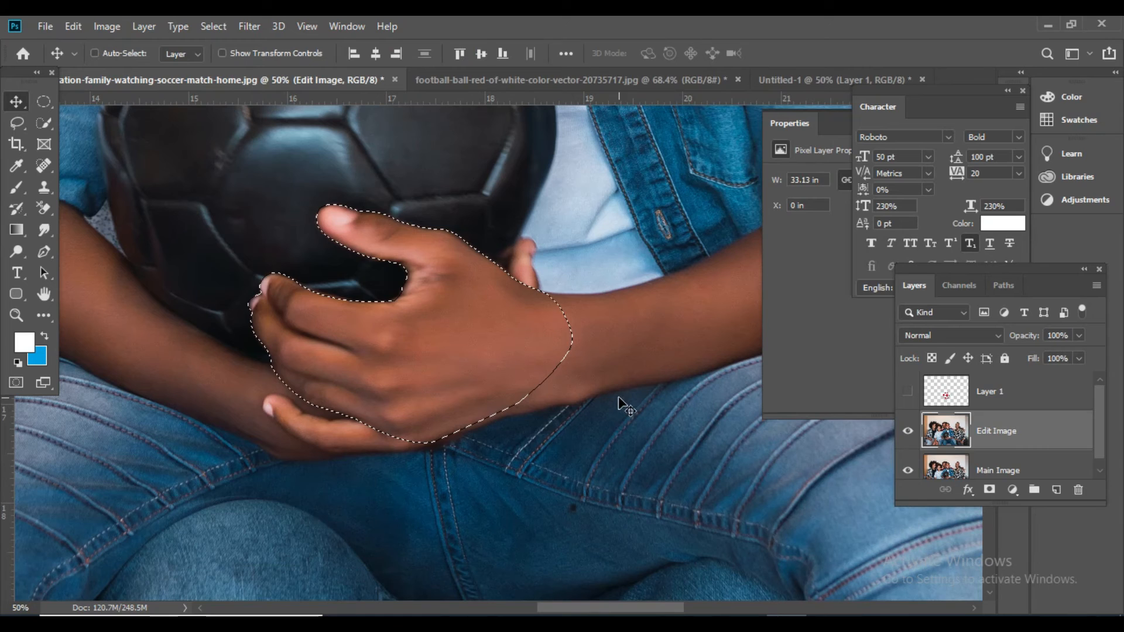
{"action": "key", "text": "ctrl+d"}
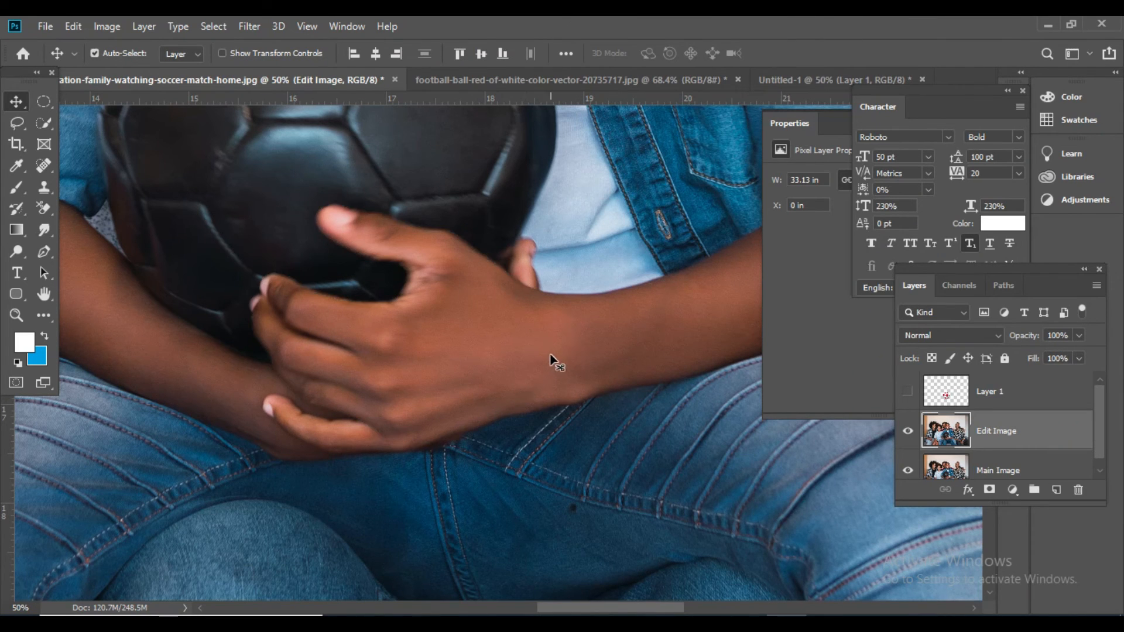
Show the hidden football layer, Layer 1, in the family photo.
{"action": "left_click", "coordinate": [908, 396]}
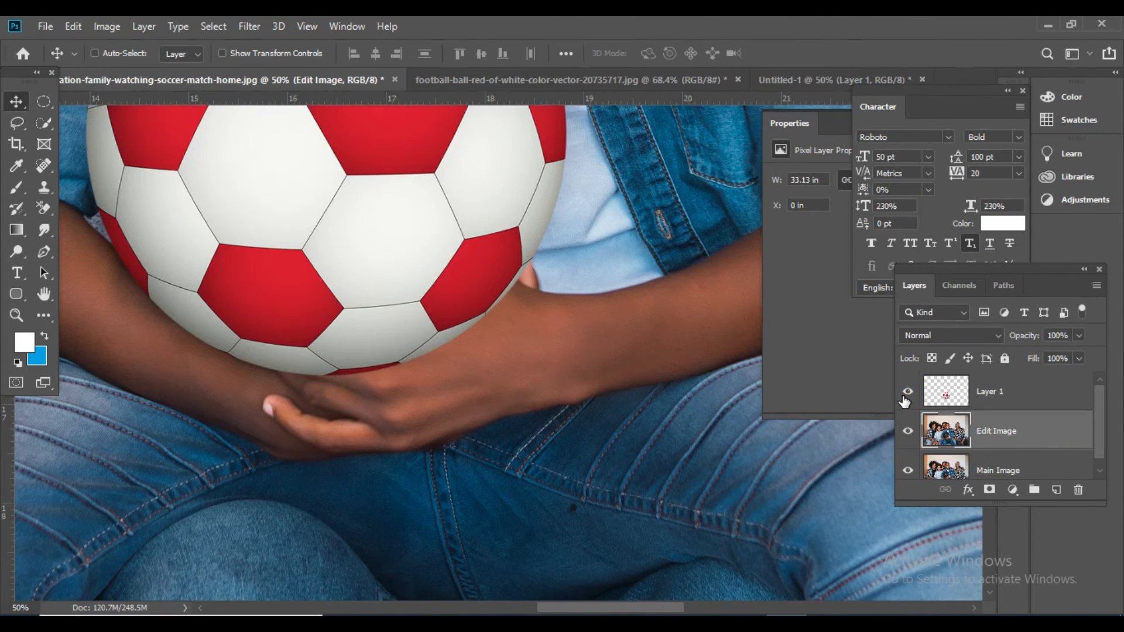
{"action": "key", "text": "ctrl+minus"}
{"action": "key", "text": "ctrl+minus"}
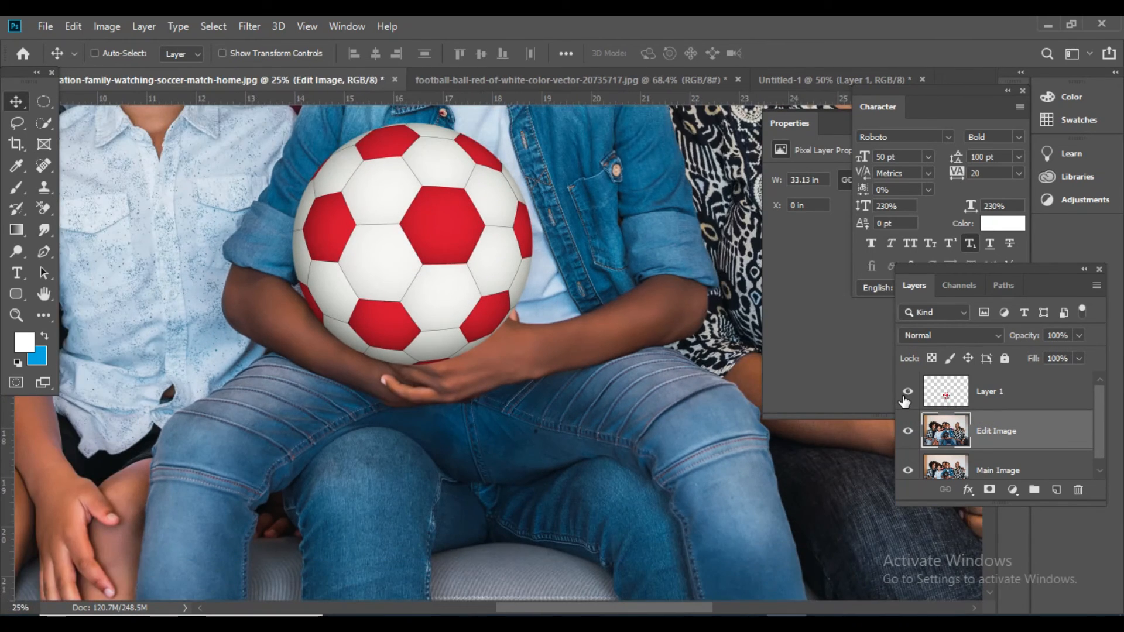
Switch to the Untitled-1 document and select and copy the whole cut-out hand layer.
{"action": "left_click", "coordinate": [630, 81]}
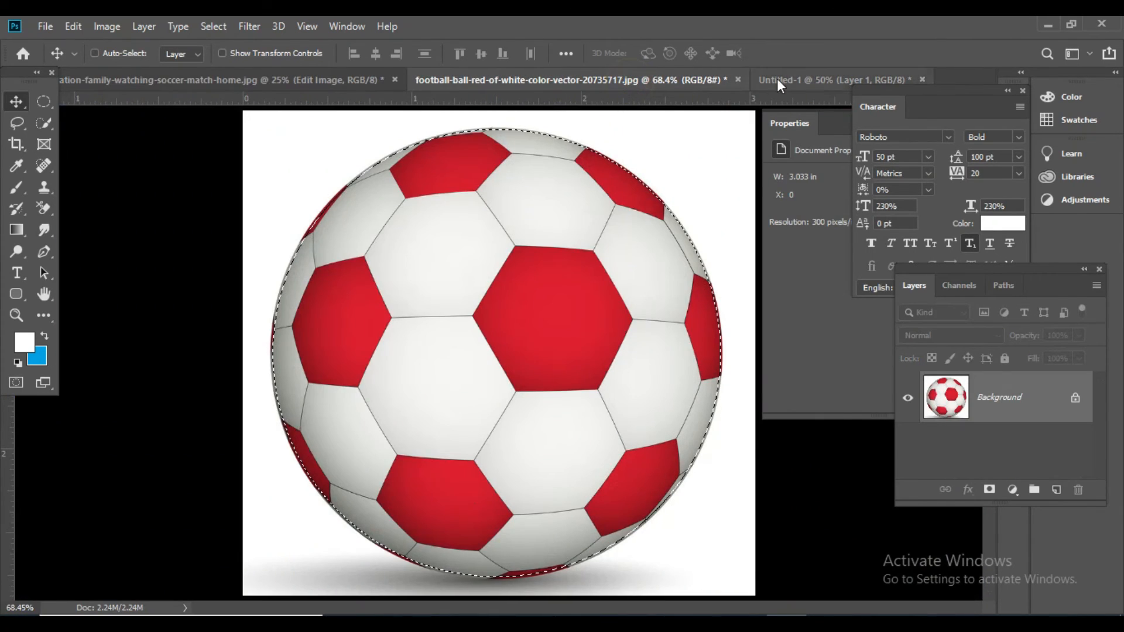
{"action": "left_click", "coordinate": [792, 80]}
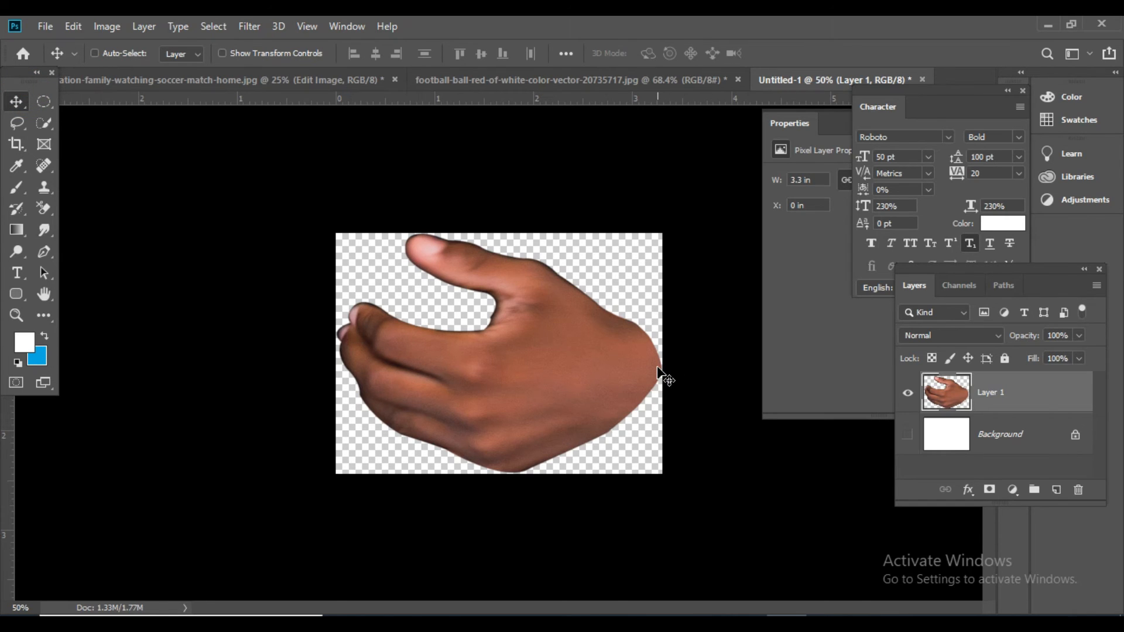
{"action": "key", "text": "ctrl"}
{"action": "key", "text": "ctrl"}
{"action": "key", "text": "ctrl+a"}
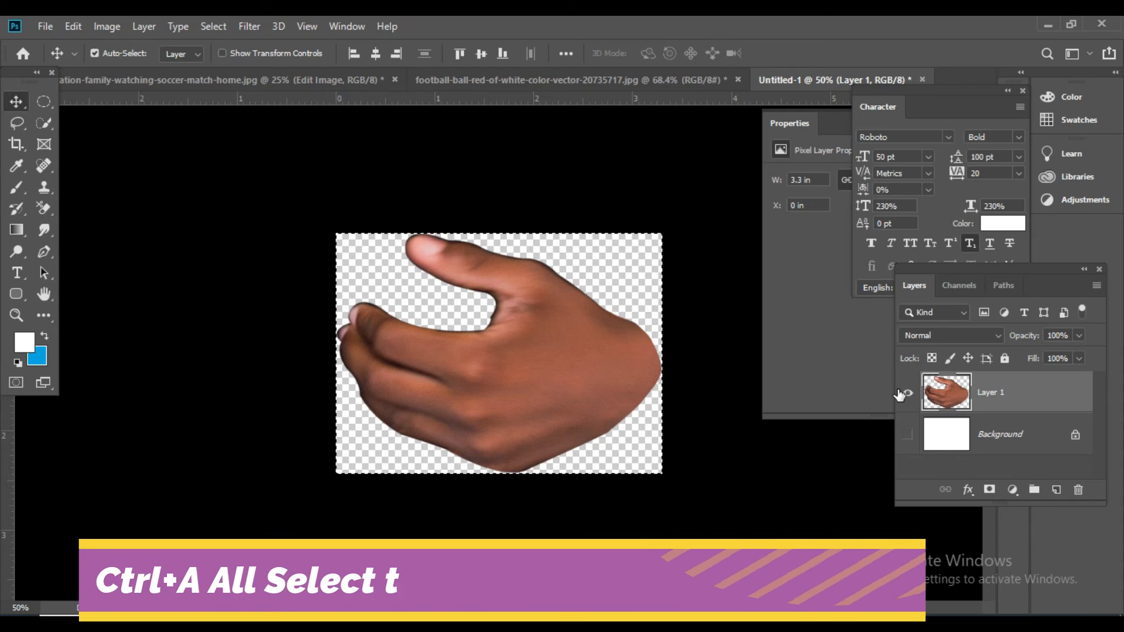
Paste the cut-out hand into the family photo and align it exactly over the boy's original hand.
{"action": "left_click", "coordinate": [206, 79]}
{"action": "key", "text": "ctrl+v"}
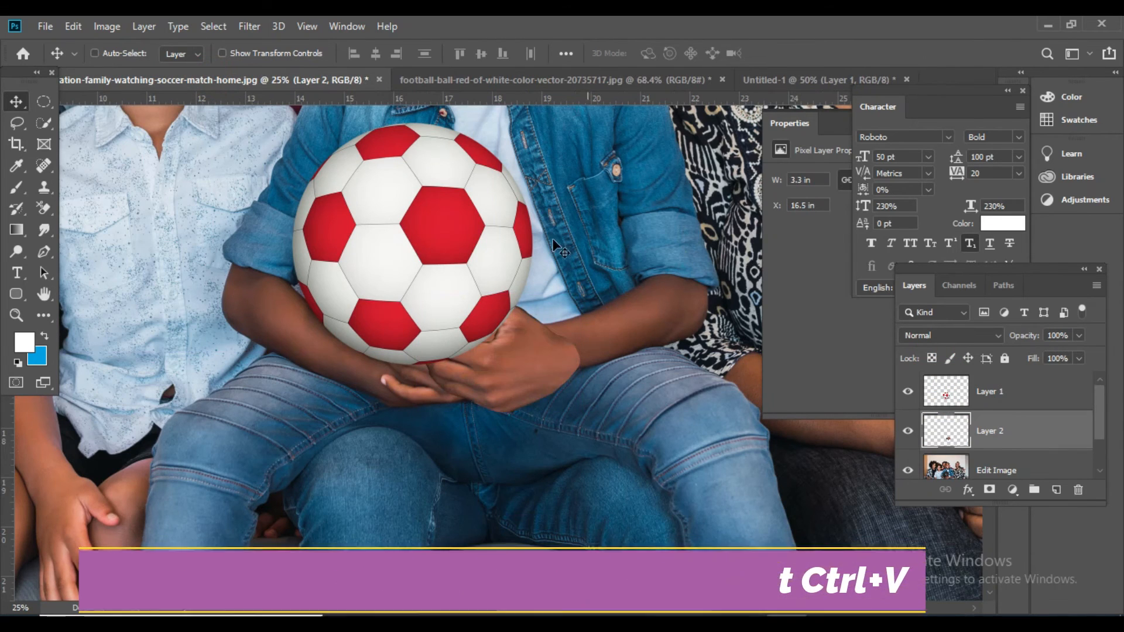
{"action": "left_click_drag", "start_coordinate": [529, 370], "coordinate": [501, 367]}
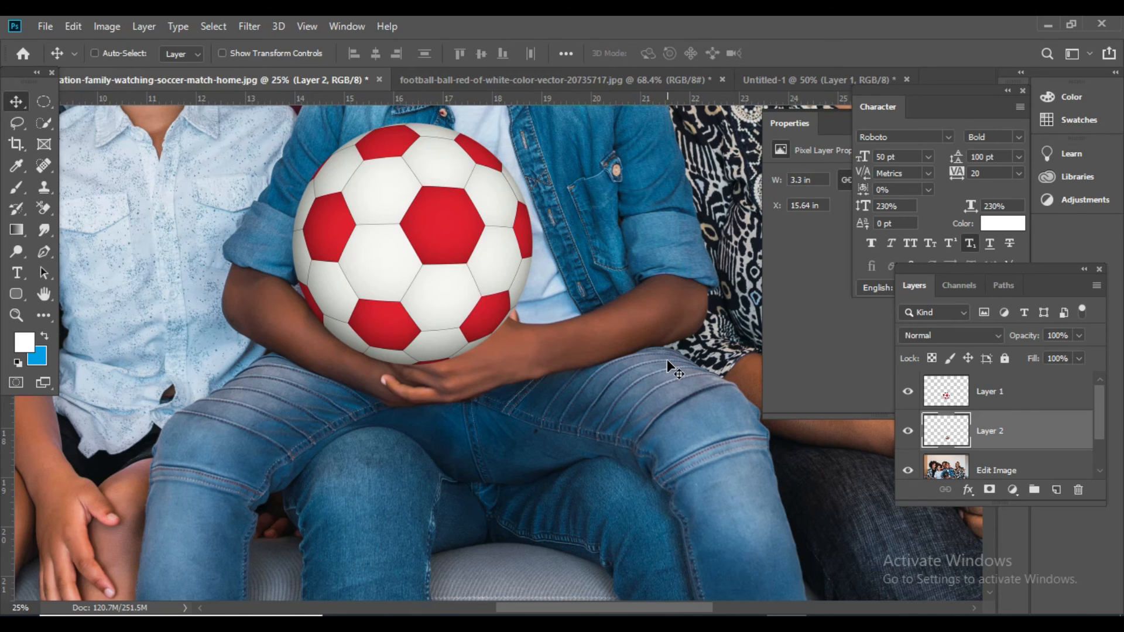
{"action": "key", "text": "ctrl+plus"}
{"action": "left_click", "coordinate": [752, 88]}
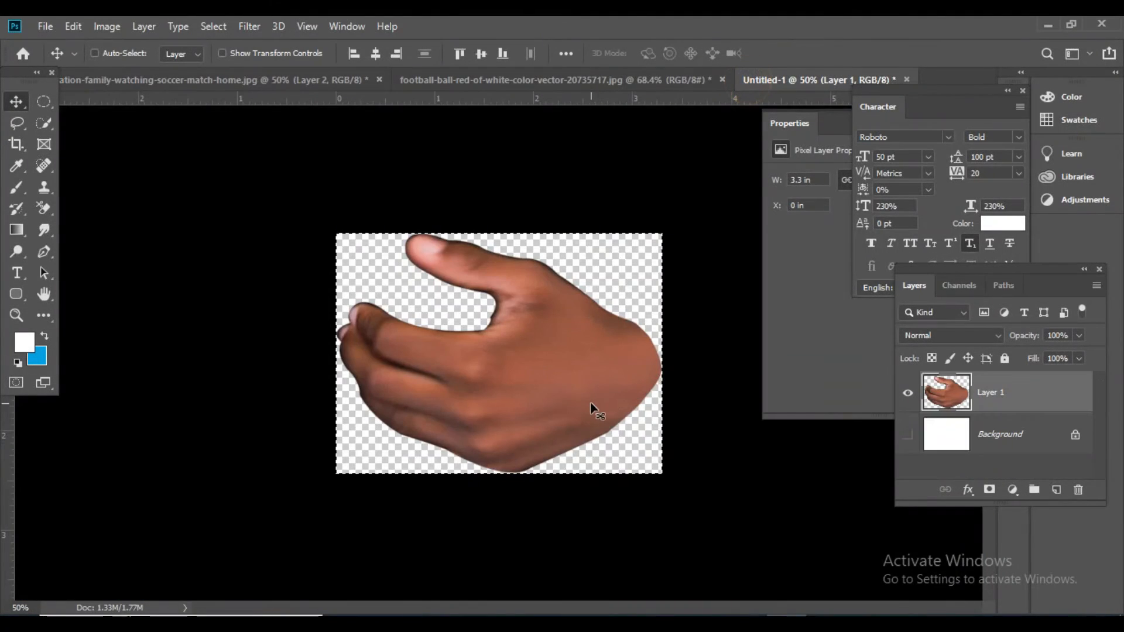
{"action": "key", "text": "ctrl+a"}
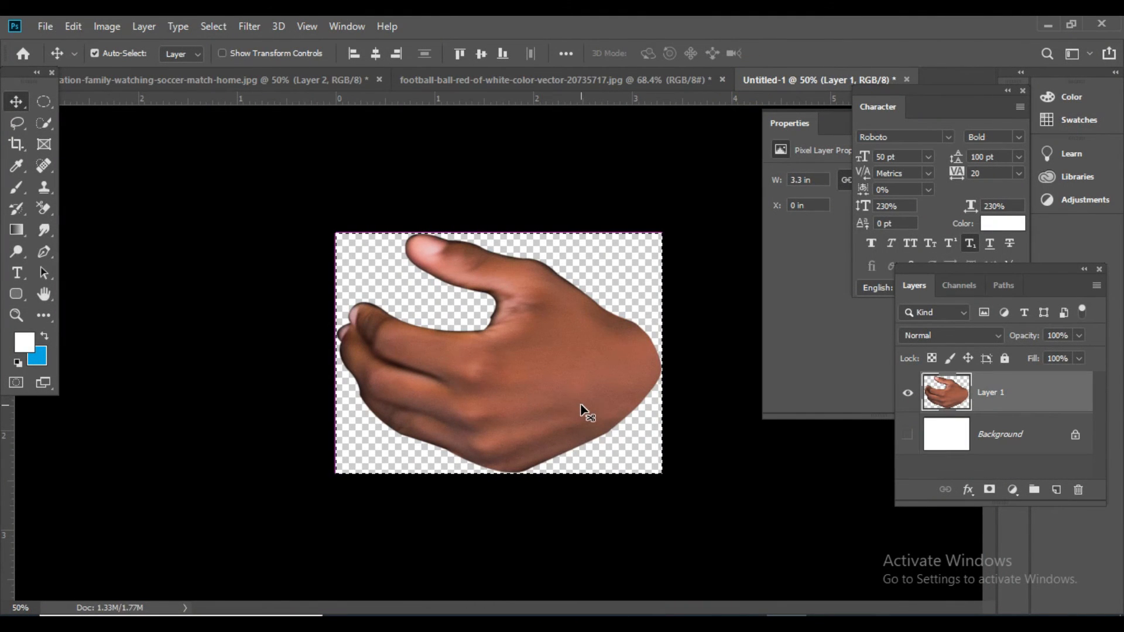
{"action": "left_click_drag", "start_coordinate": [543, 410], "coordinate": [414, 388]}
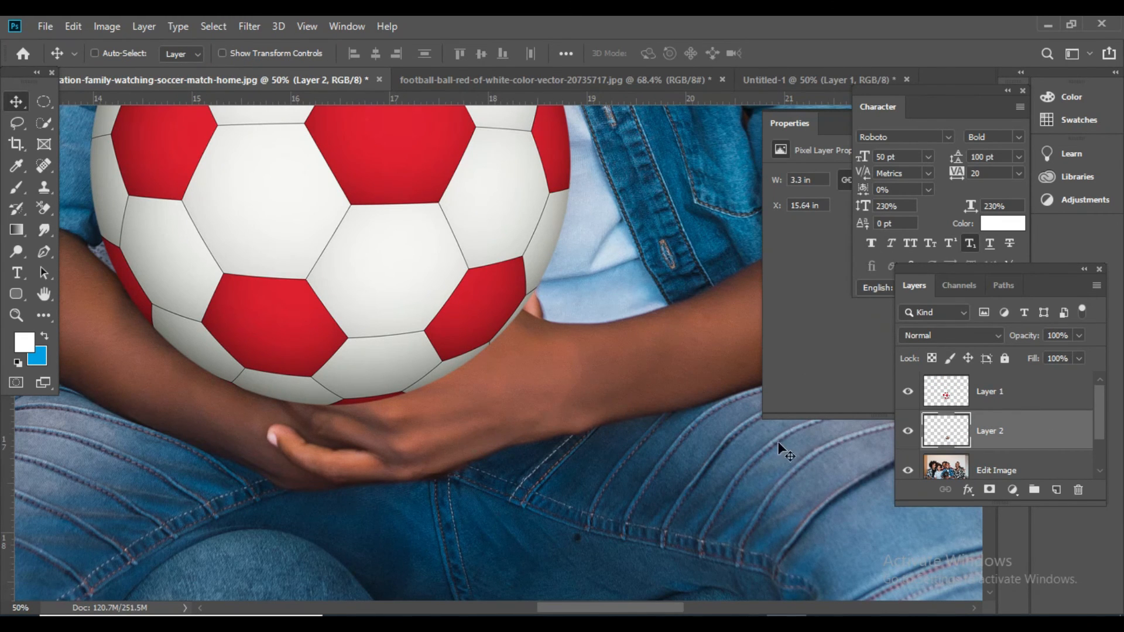
Move the pasted hand layer, Layer 2, above the football layer so the fingers overlap the ball.
{"action": "left_click_drag", "start_coordinate": [997, 440], "coordinate": [1013, 395]}
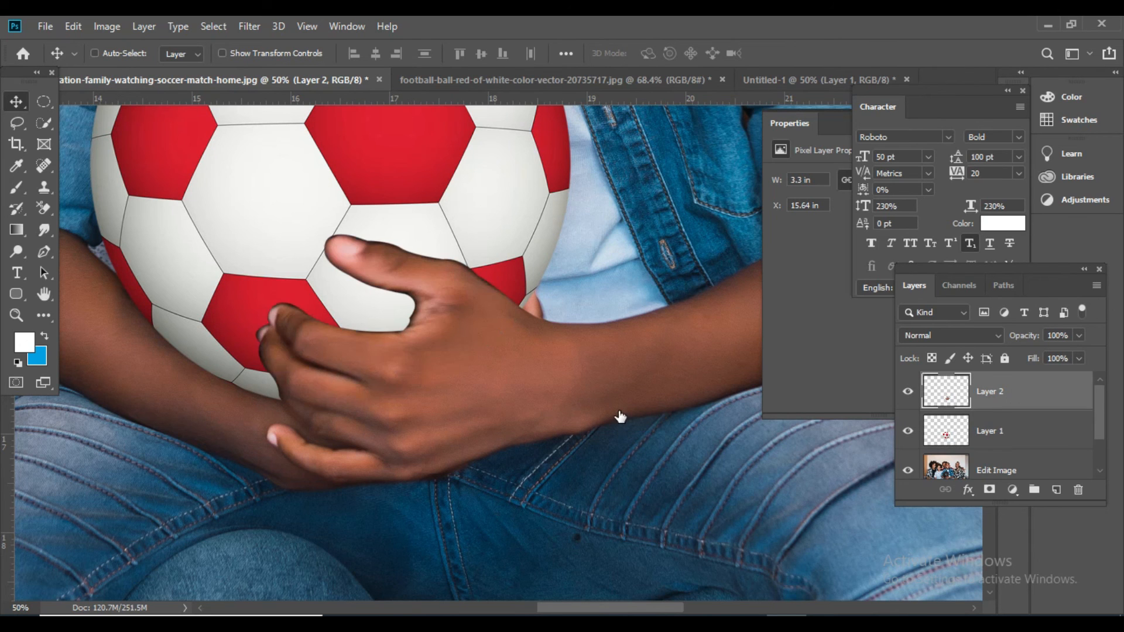
{"action": "key", "text": "ctrl+0"}
{"action": "key", "text": "e"}
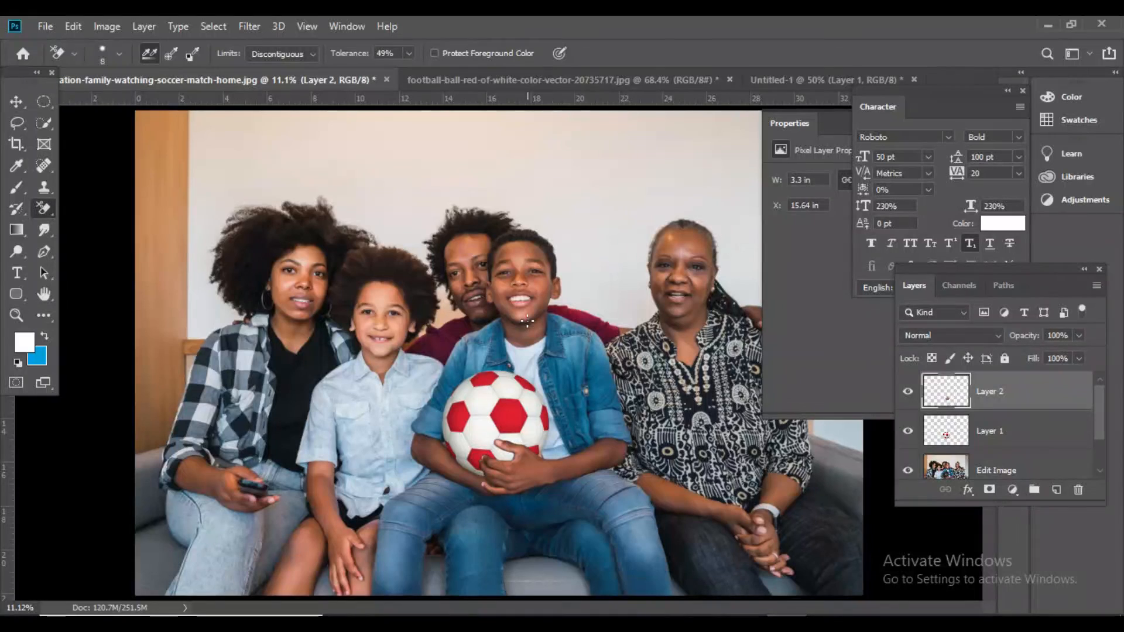
Check the source football image, and examine closely how the pasted hand blends into the boy's arm in the family photo.
{"action": "left_click", "coordinate": [546, 80]}
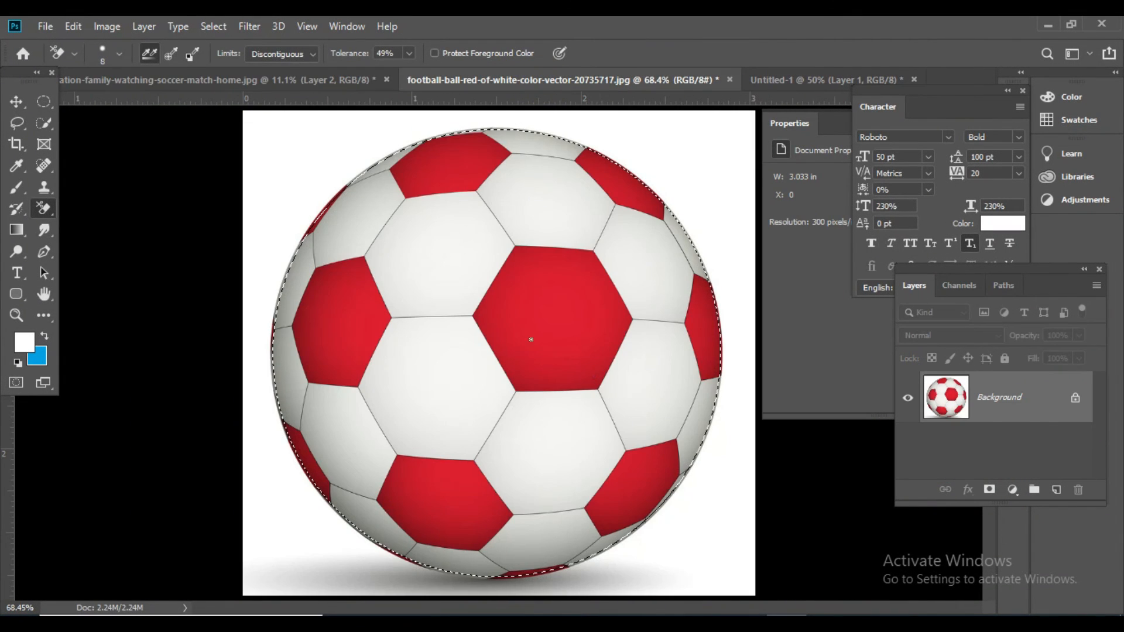
{"action": "left_click", "coordinate": [165, 79]}
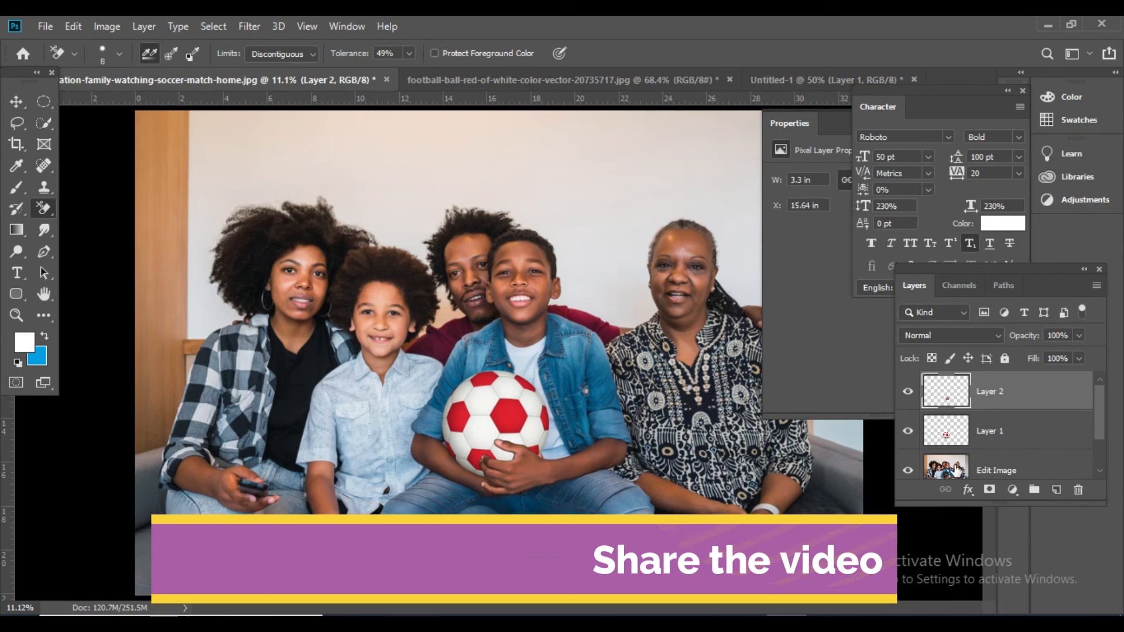
{"action": "left_click", "coordinate": [538, 448], "text": "ctrl"}
{"action": "left_click", "coordinate": [536, 446], "text": "ctrl"}
{"action": "left_click", "coordinate": [535, 445], "text": "ctrl"}
{"action": "left_click", "coordinate": [534, 443], "text": "ctrl"}
{"action": "left_click_drag", "start_coordinate": [539, 494], "coordinate": [538, 336]}
{"action": "left_click", "coordinate": [555, 408], "text": "ctrl"}
{"action": "left_click", "coordinate": [555, 408], "text": "ctrl"}
{"action": "left_click", "coordinate": [555, 408], "text": "ctrl"}
{"action": "left_click_drag", "start_coordinate": [673, 451], "coordinate": [509, 356]}
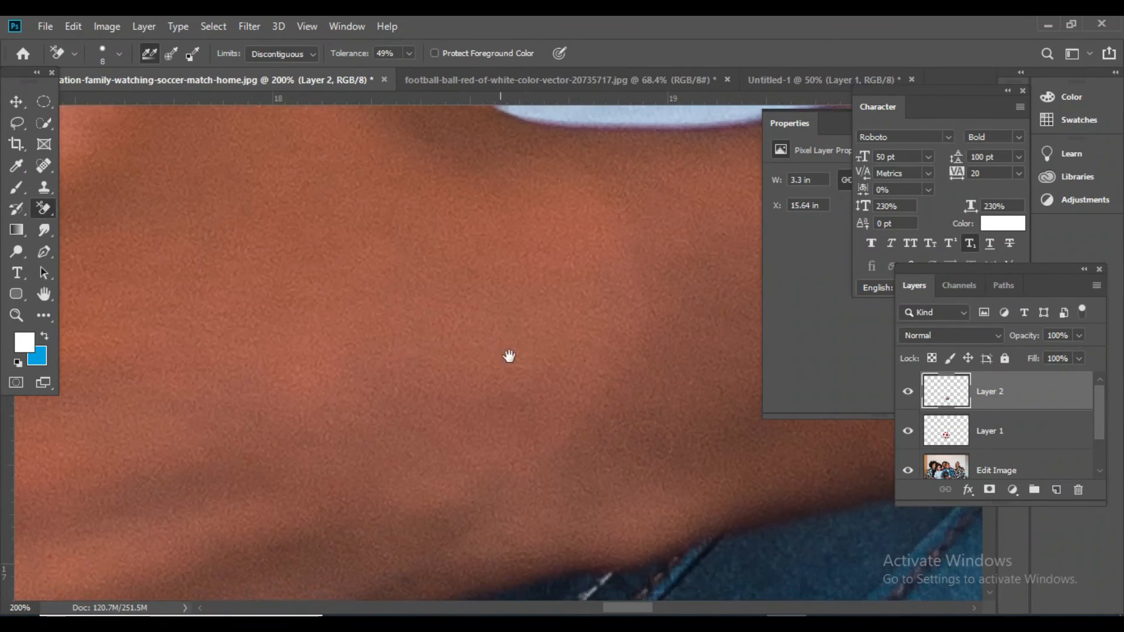
{"action": "key", "text": "ctrl+0"}
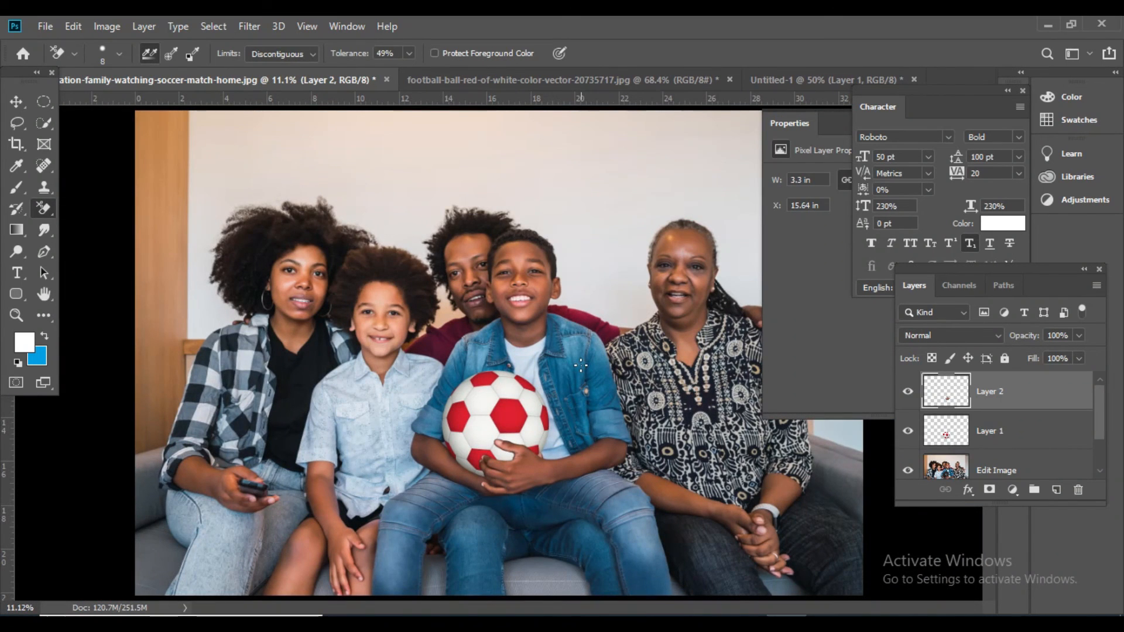